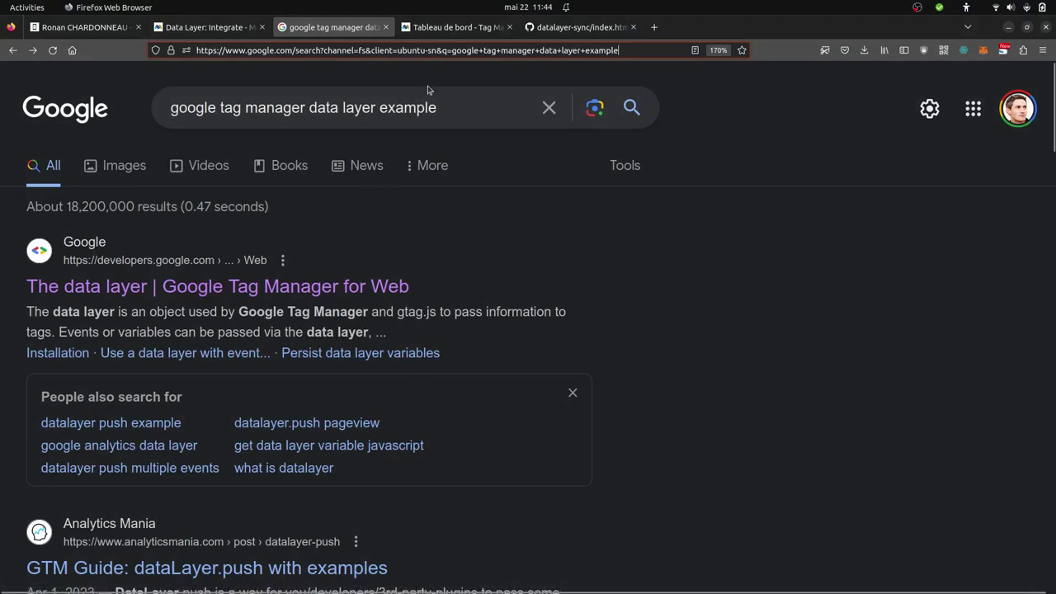
- Review the "Migration from Google Tag Manager" section of the Matomo data layer guide, highlighting its notes on data layer limitations
left_click(204, 28)
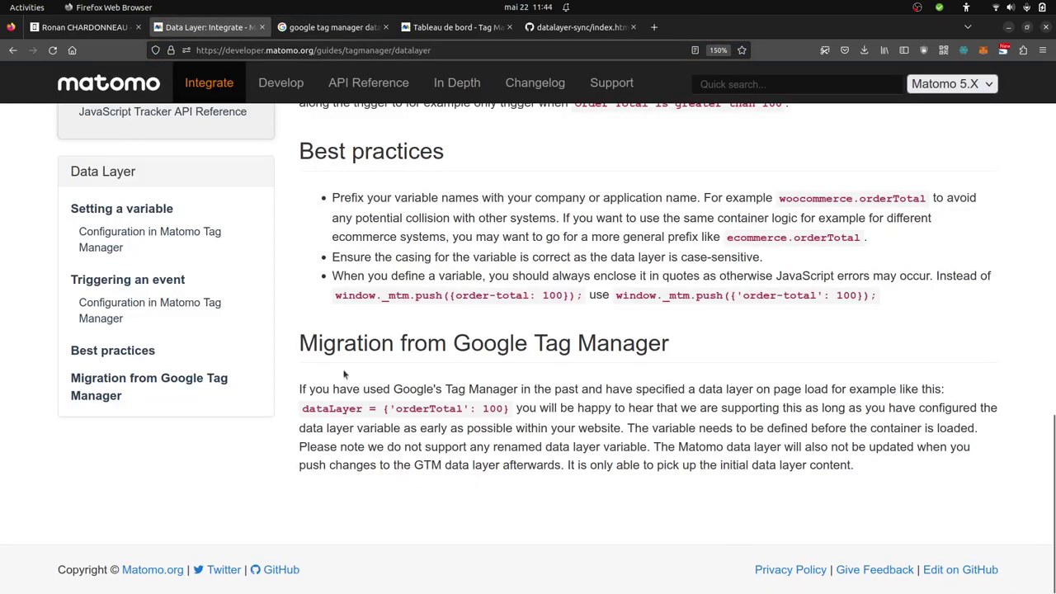
left_click_drag(309, 350, 875, 463)
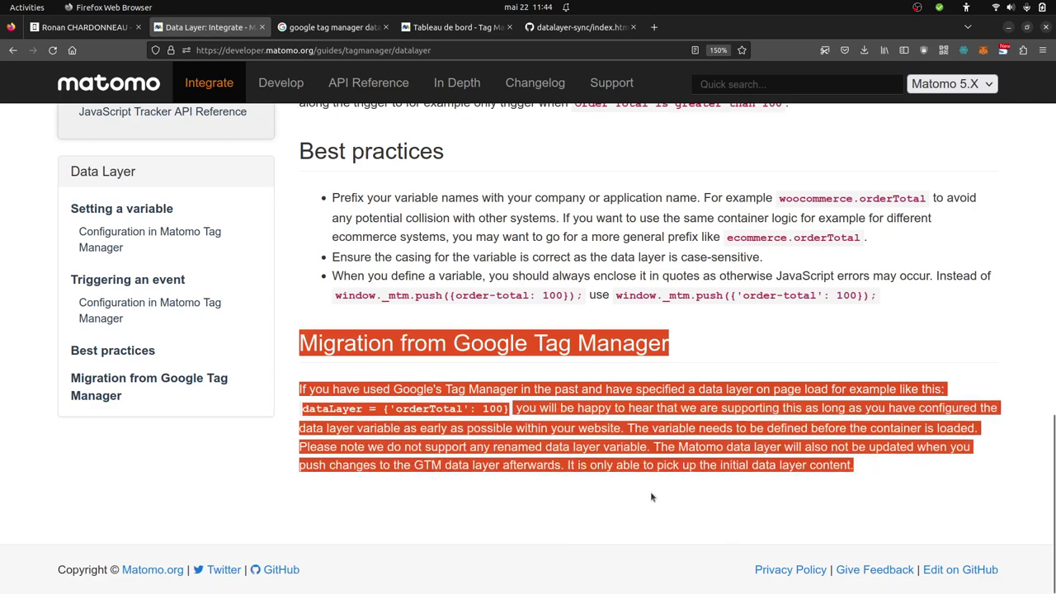
left_click(615, 495)
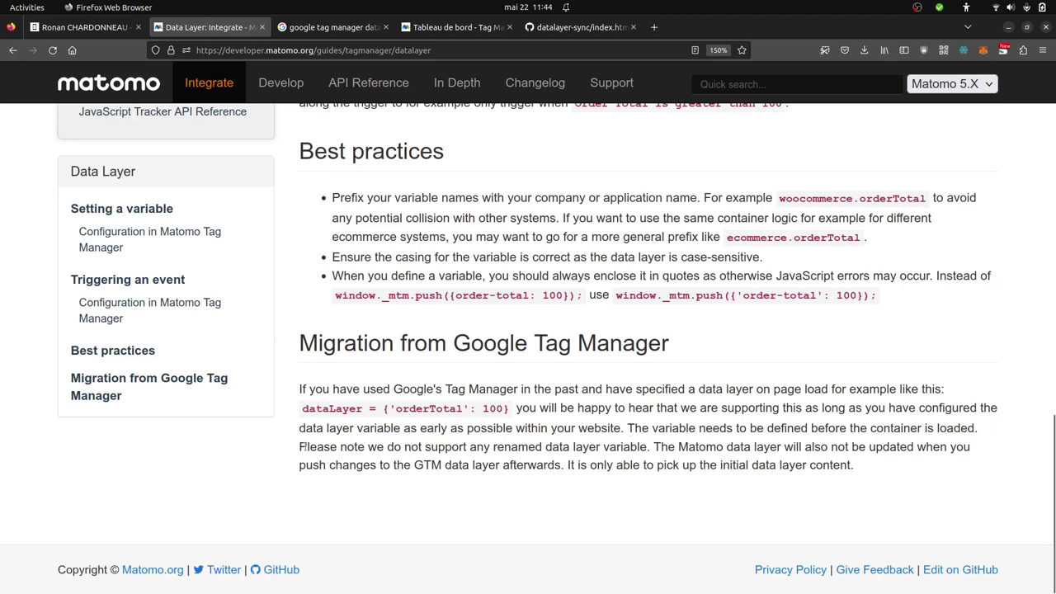
left_click_drag(301, 445, 843, 464)
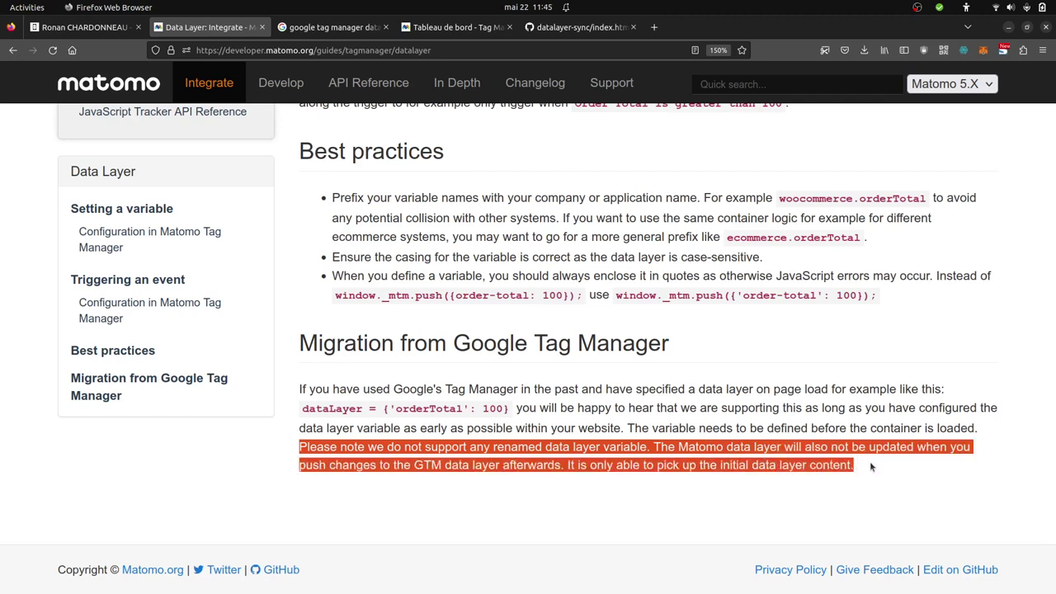
left_click(599, 487)
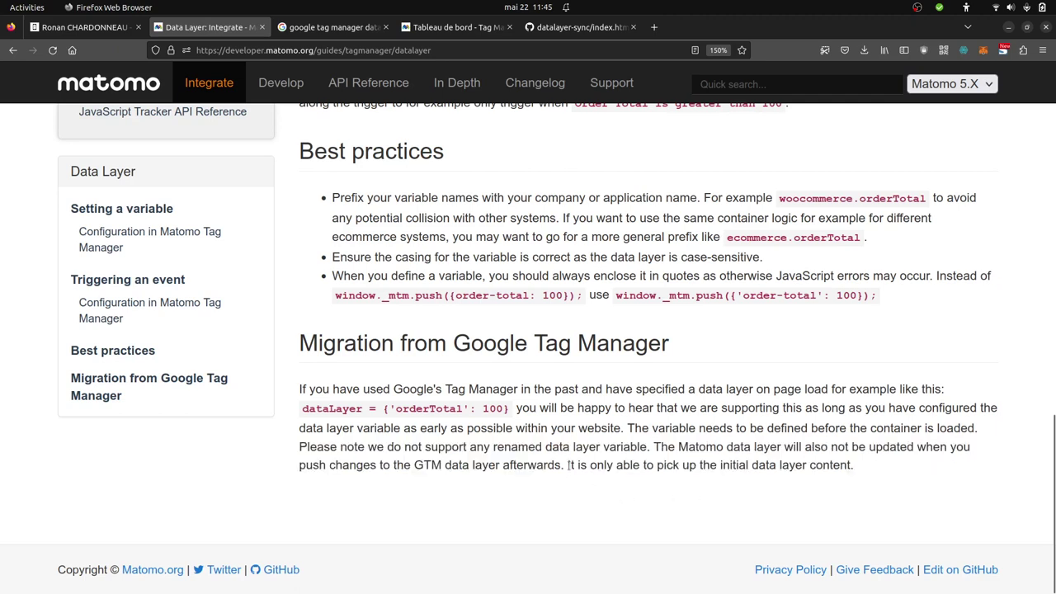
left_click_drag(567, 465, 862, 466)
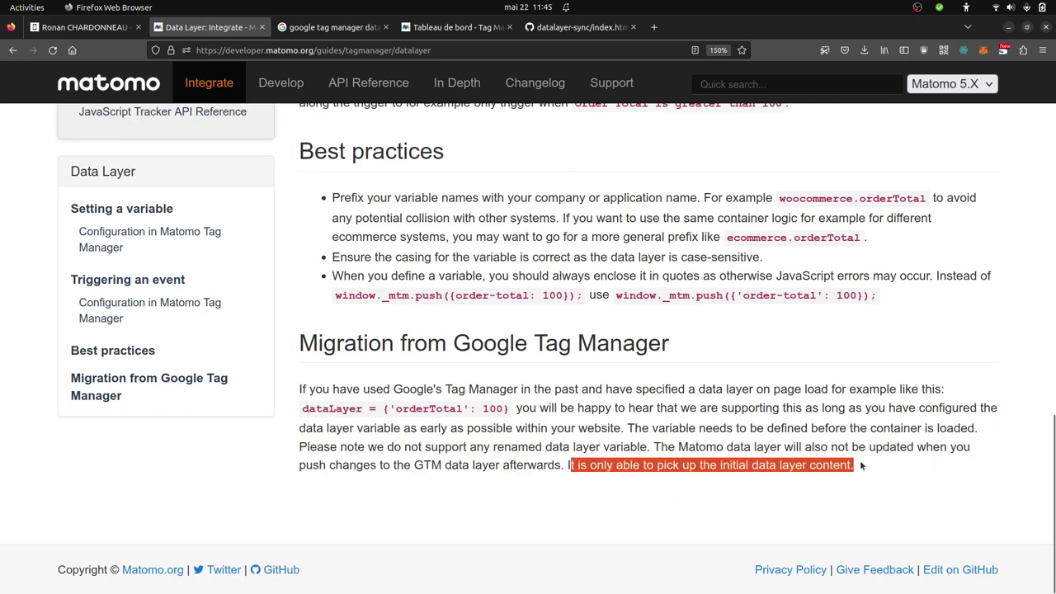
left_click(751, 492)
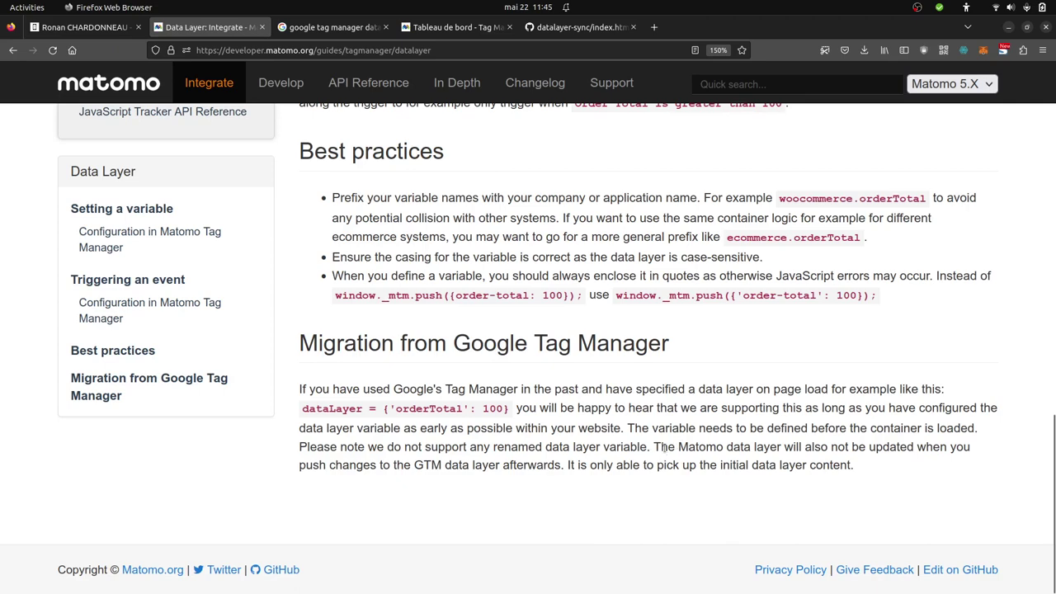
left_click_drag(654, 446, 859, 474)
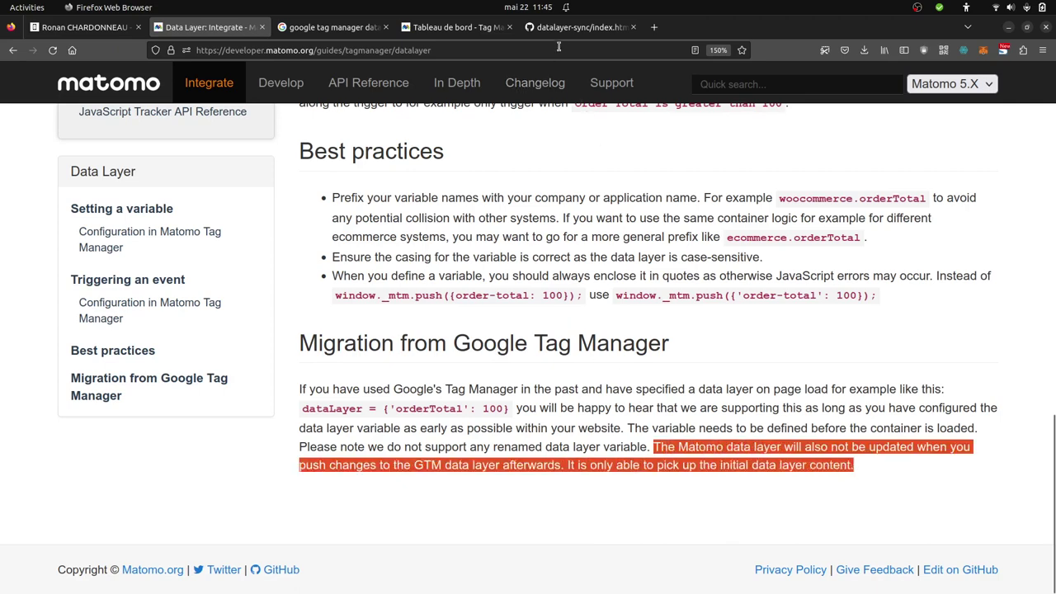
- Open the main page of the openmost datalayer-sync repository and read the README's problem, solution and sync script
left_click(578, 28)
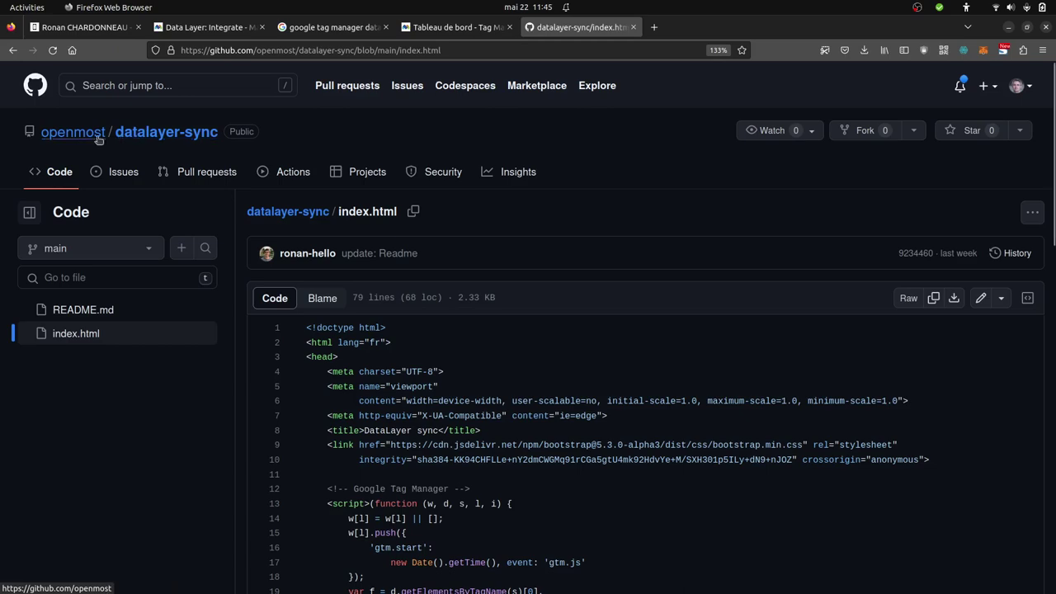
left_click(134, 137)
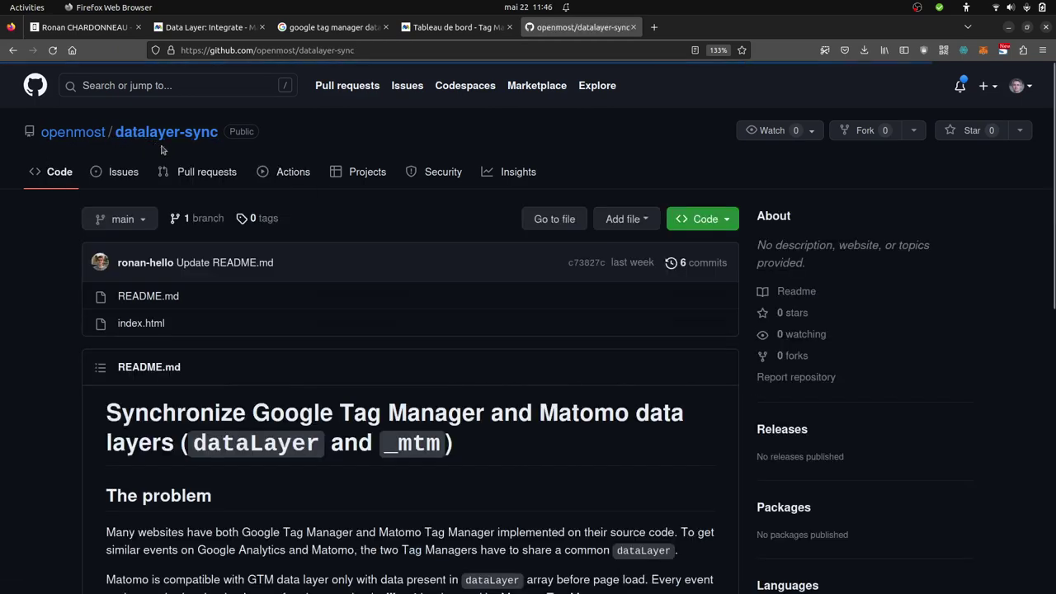
scroll(394, 442, "down", 5)
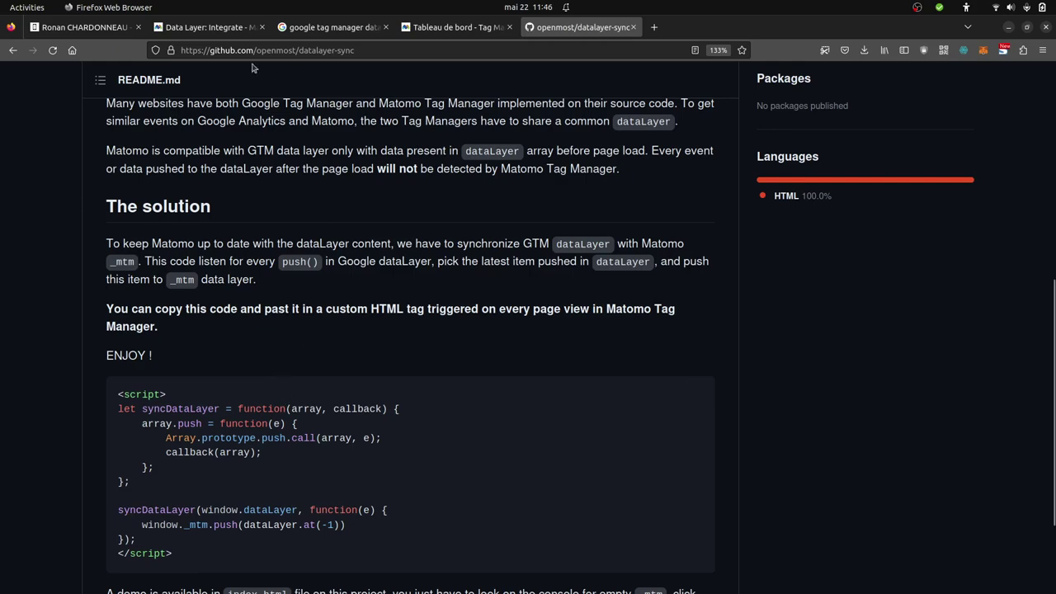
- Inspect the HTML of the Test button in the Makina Corpus article on the website's home page
left_click(82, 27)
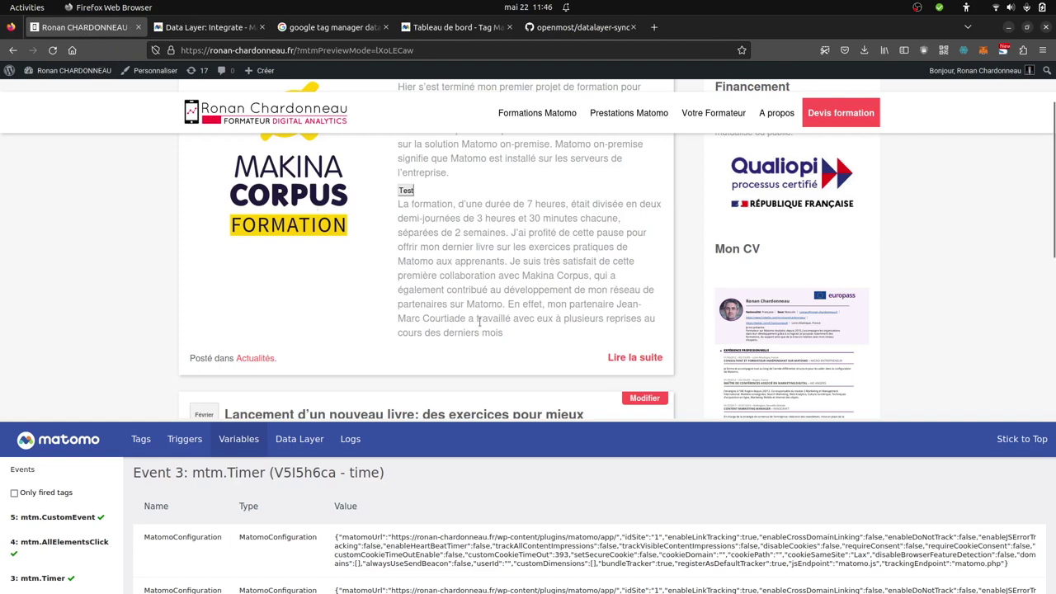
scroll(479, 323, "up", 1)
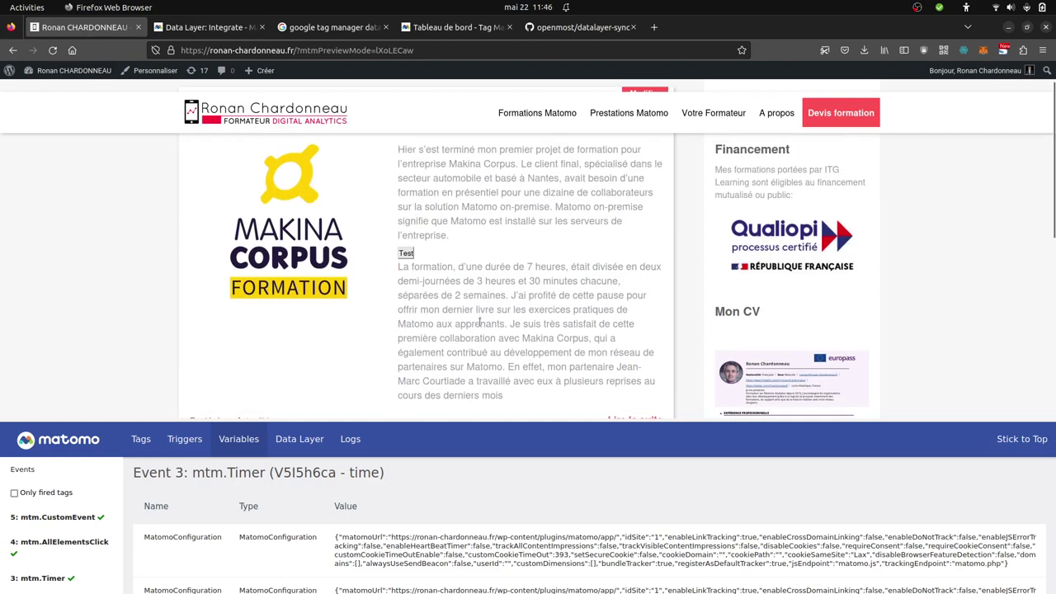
right_click(409, 255)
left_click(456, 375)
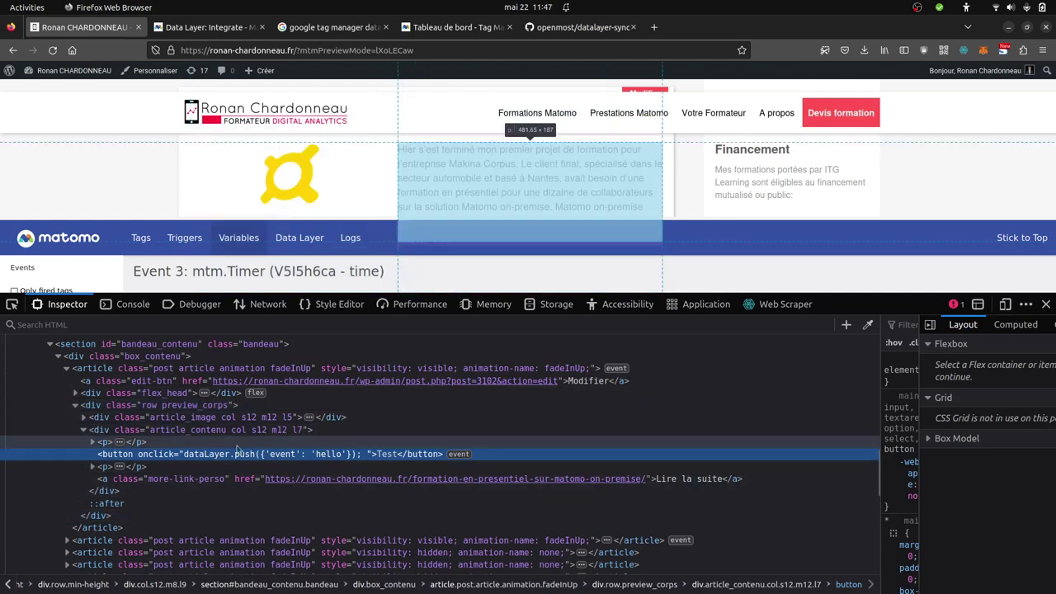
scroll(635, 462, "up", 10)
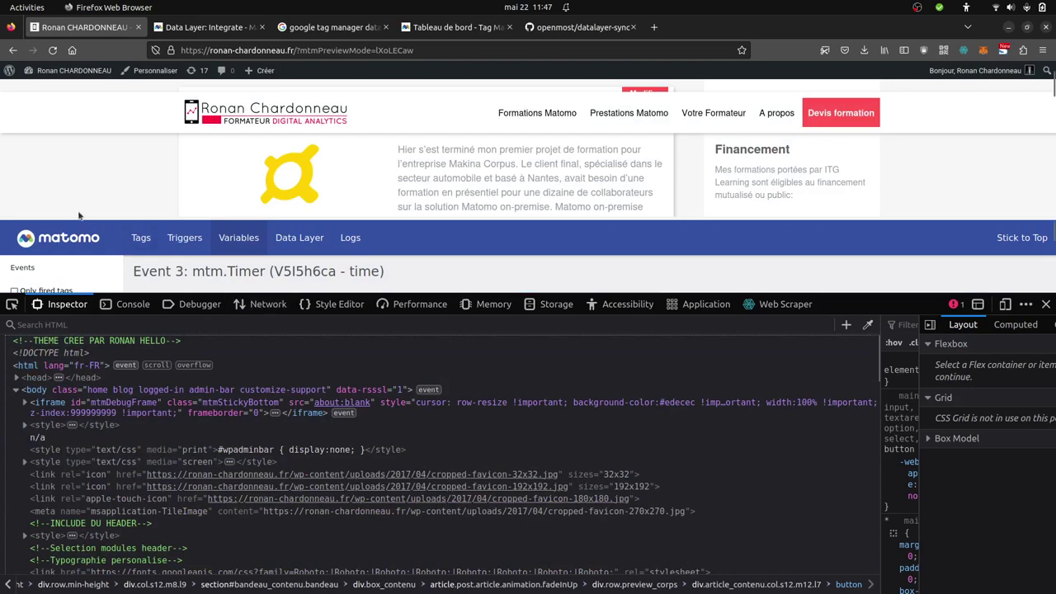
- View the home page's source code and highlight the script that initializes window.dataLayer above the Matomo Tag Manager containers
key("ctrl+u")
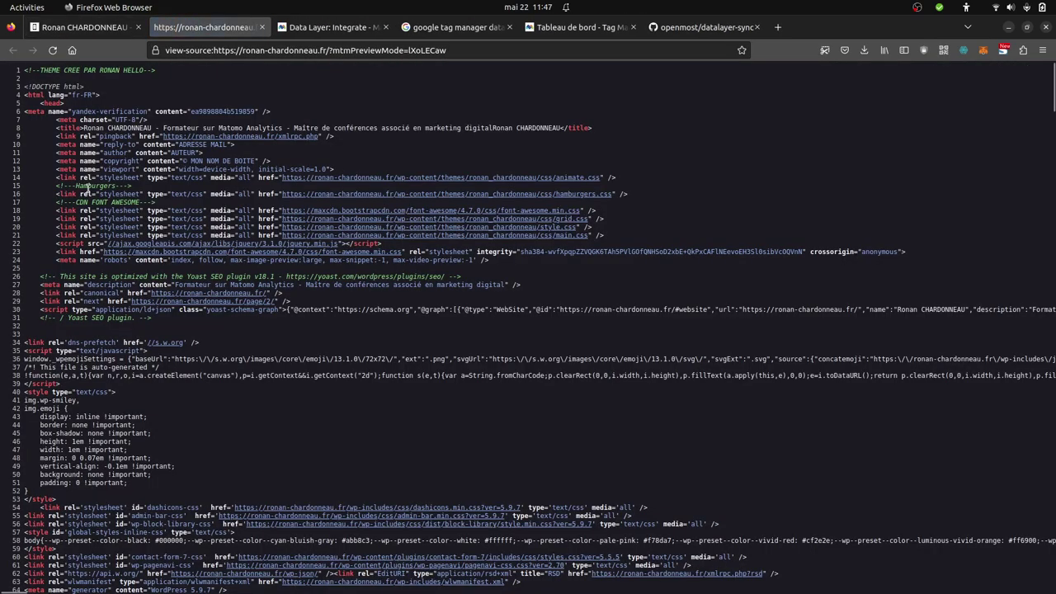
scroll(161, 460, "down", 5)
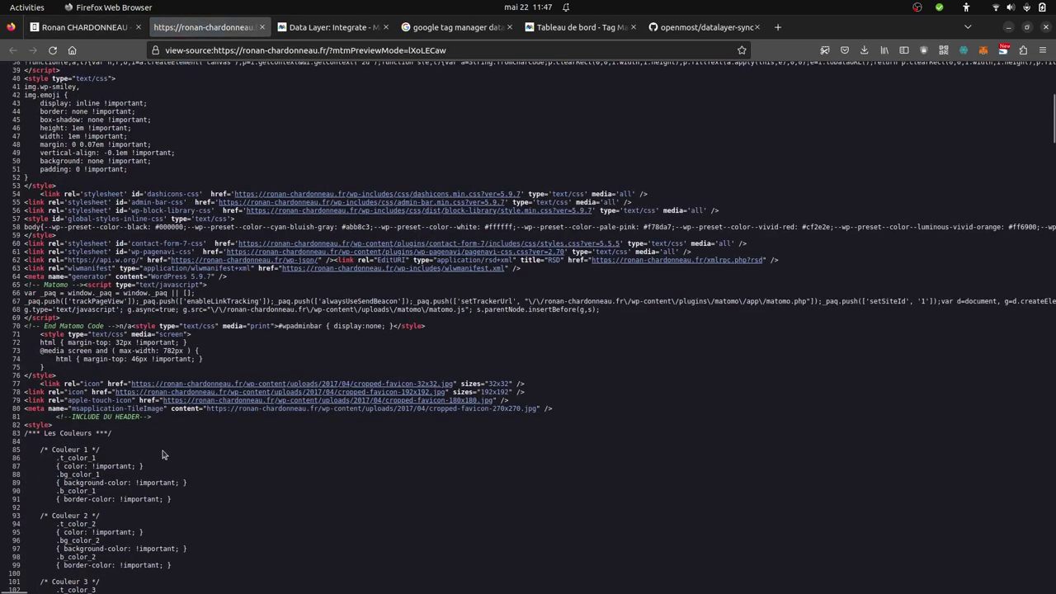
scroll(164, 452, "down", 4)
scroll(164, 452, "down", 13)
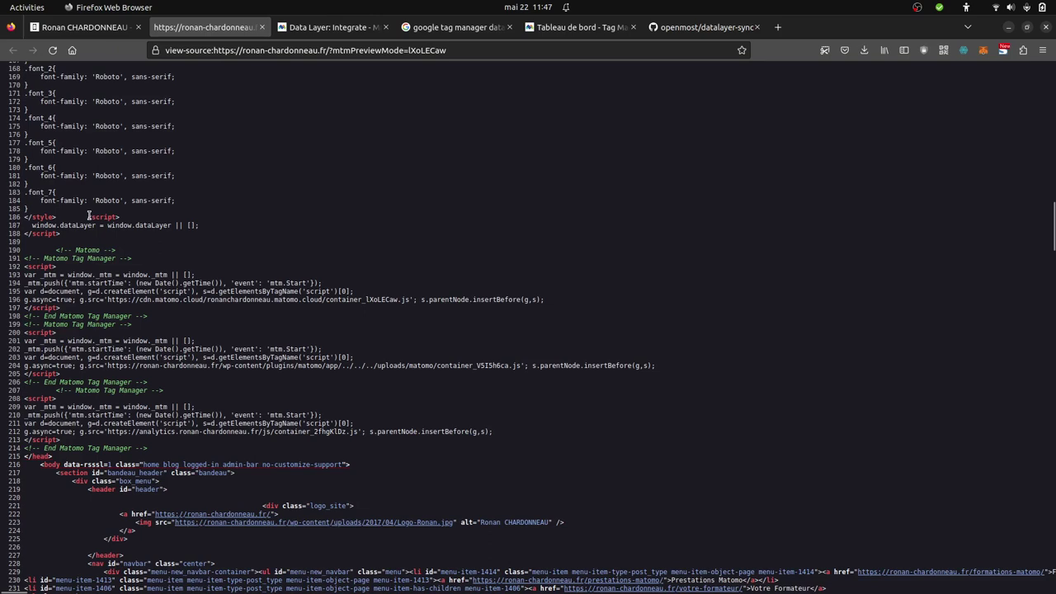
left_click_drag(85, 217, 93, 237)
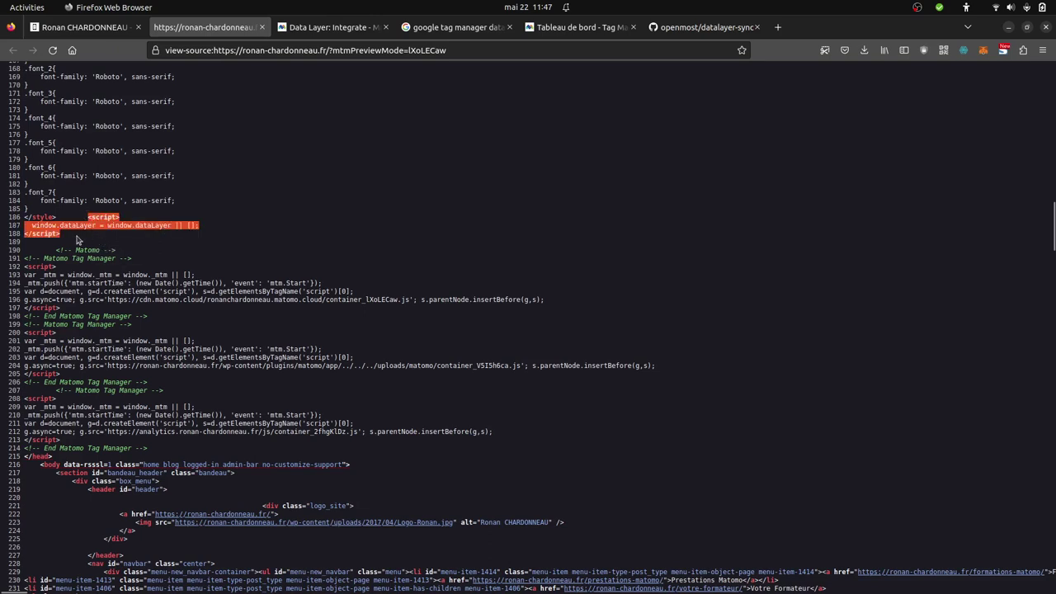
left_click(79, 238)
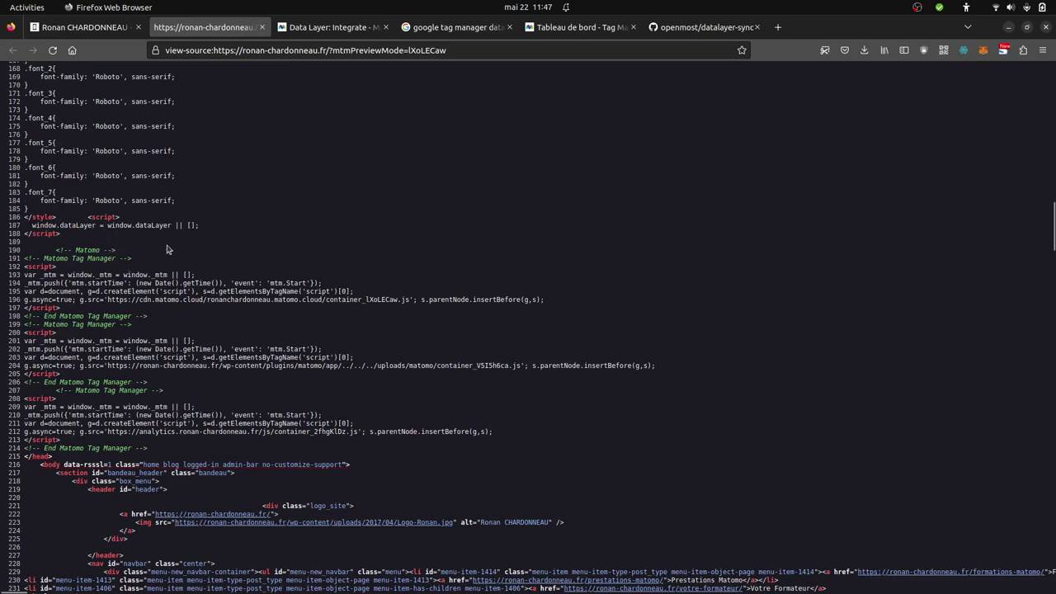
- Switch to Chromium and open the "Datalayer listener" Custom HTML tag for editing in the Matomo Tag Manager container
left_click(542, 27)
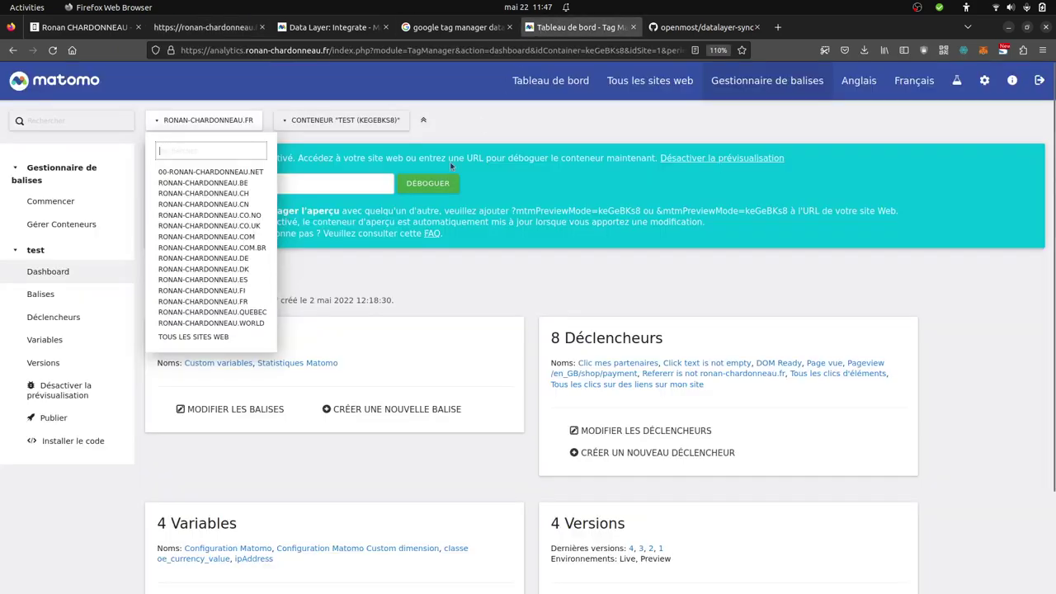
left_click(390, 294)
mouse_move(5, 208)
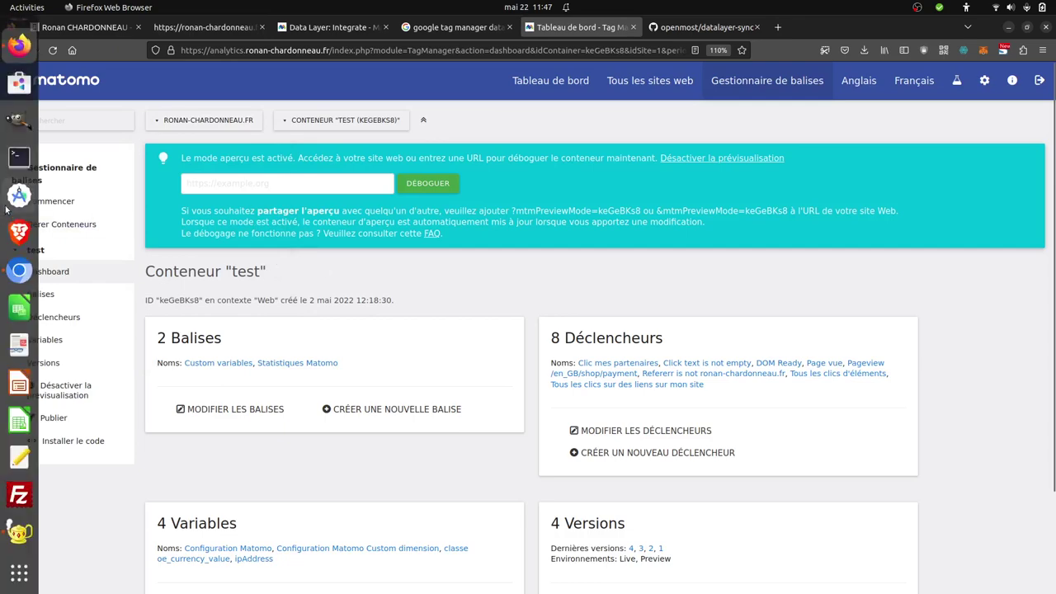
left_click(19, 270)
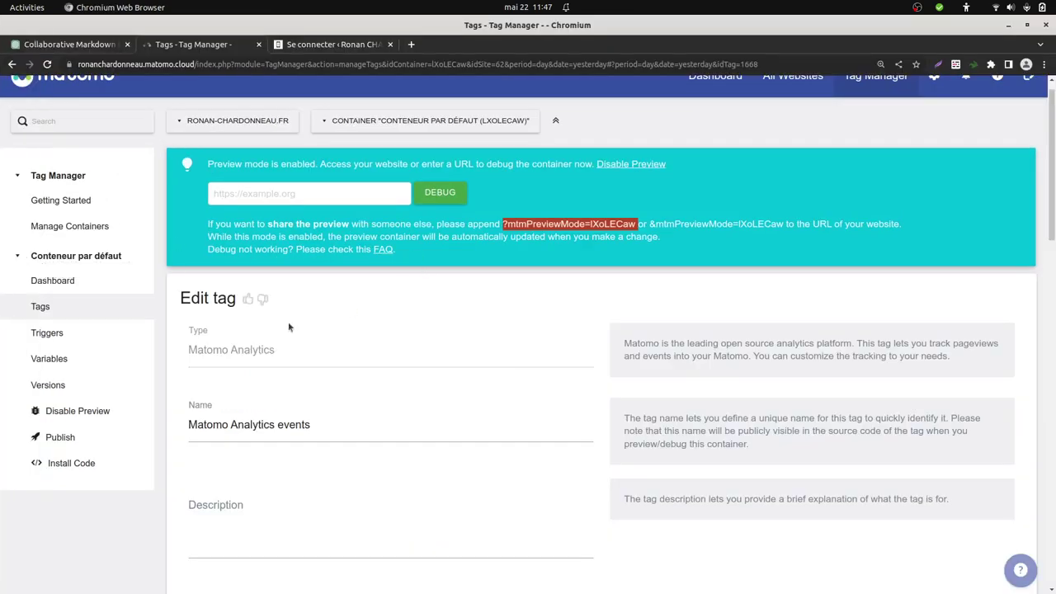
left_click(103, 309)
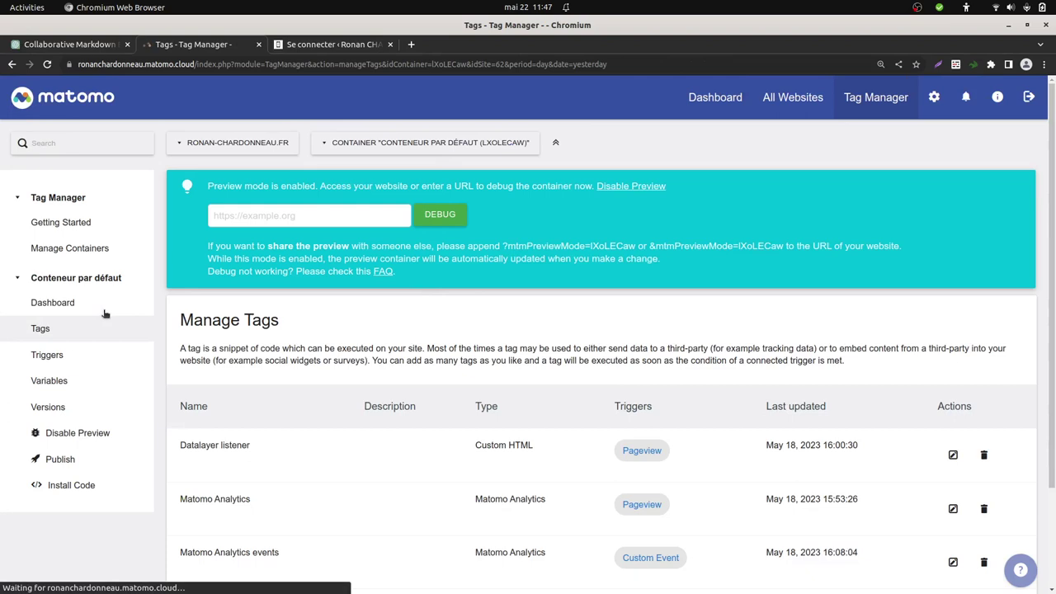
scroll(221, 297, "down", 2)
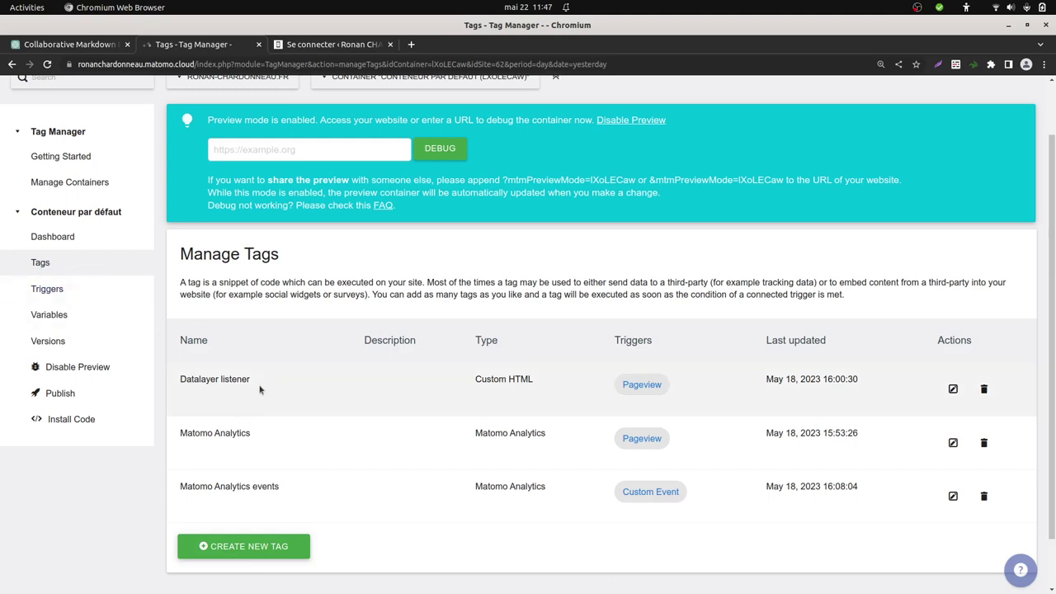
left_click(953, 388)
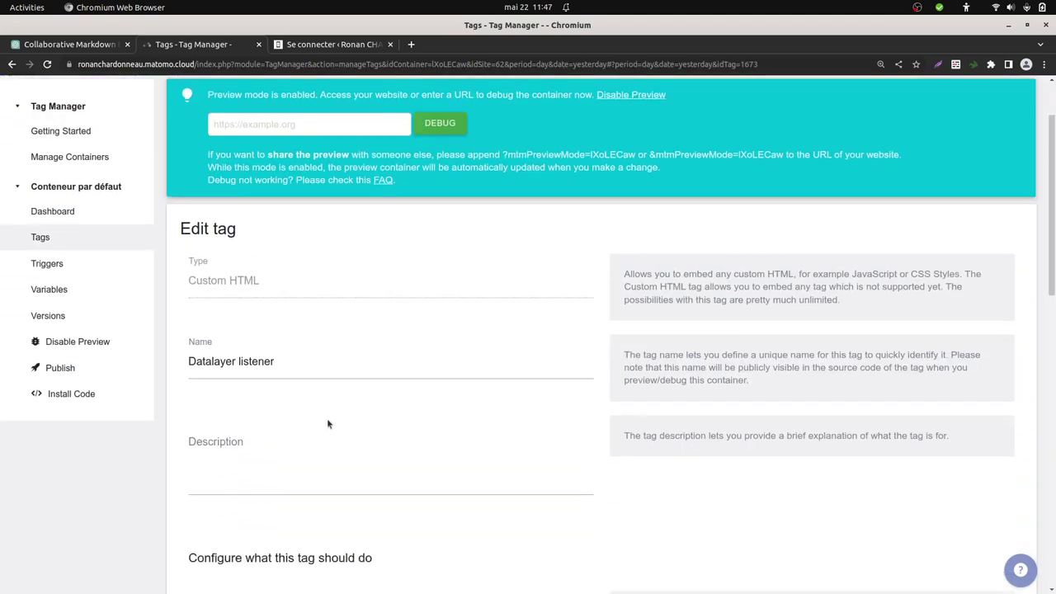
- Examine the Datalayer listener tag's syncDataLayer script, insertion position and execution trigger
scroll(327, 423, "down", 5)
left_click(274, 283)
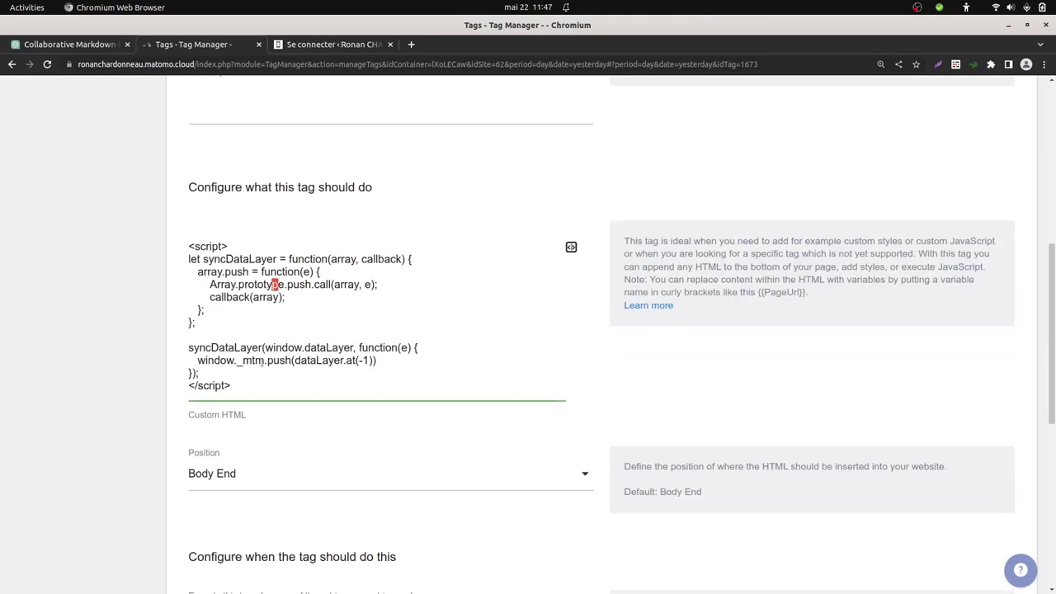
left_click(233, 304)
scroll(292, 304, "down", 4)
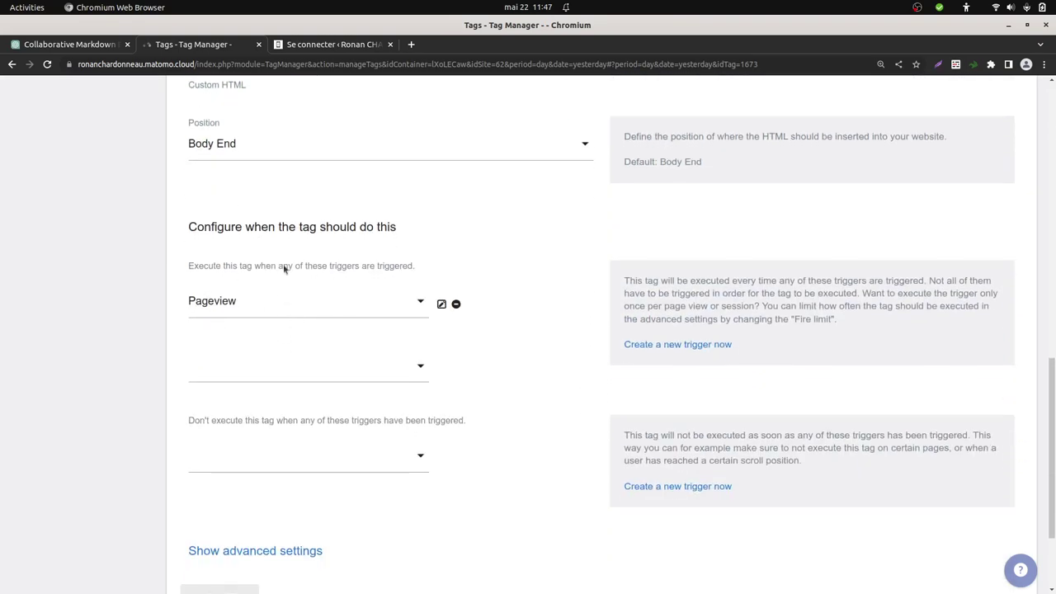
scroll(264, 304, "up", 10)
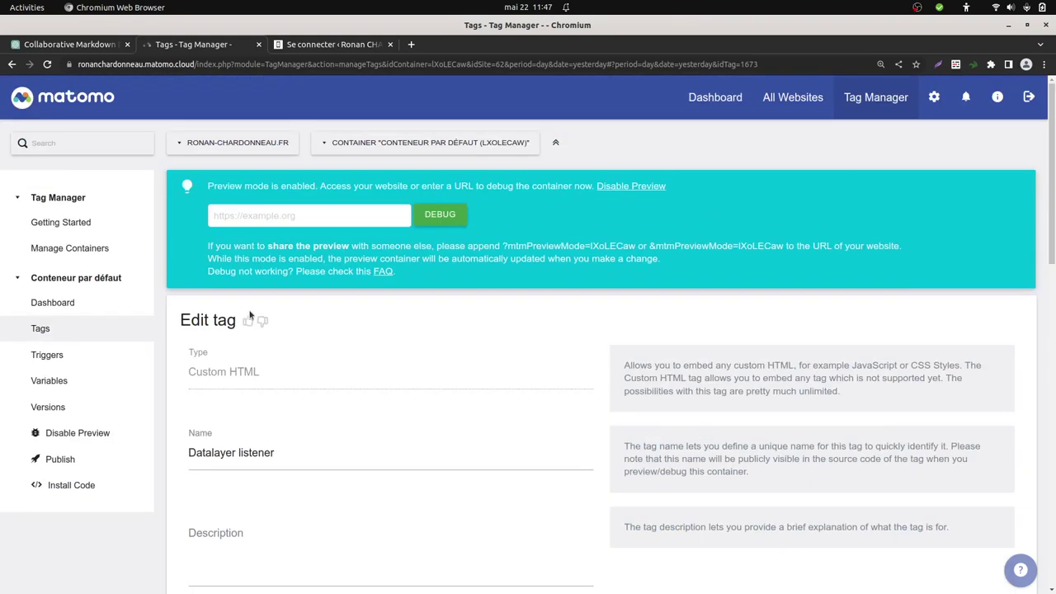
scroll(245, 321, "down", 3)
scroll(246, 321, "down", 3)
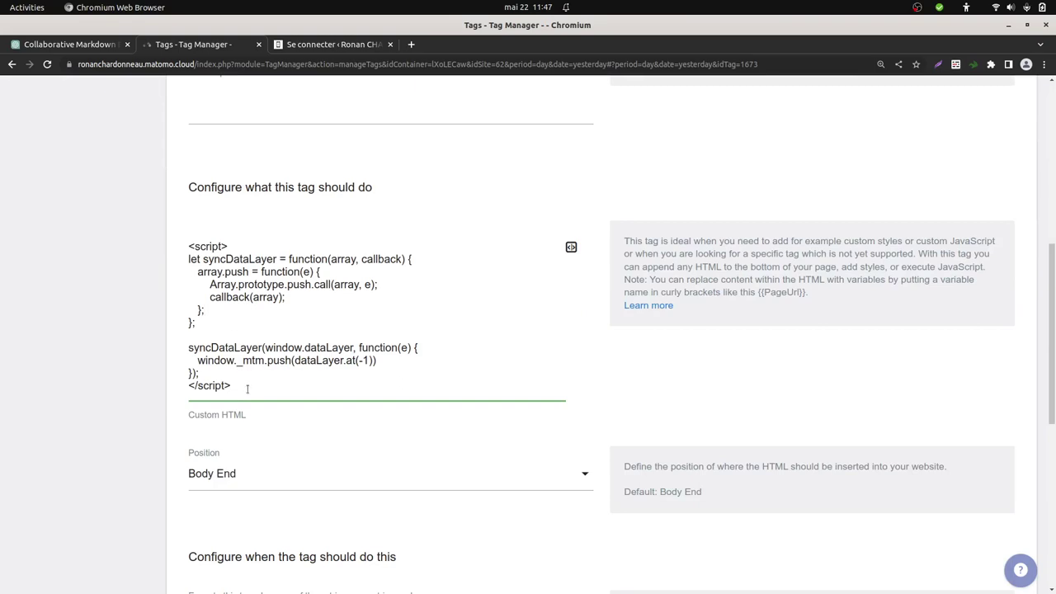
left_click_drag(246, 388, 203, 231)
scroll(222, 296, "up", 4)
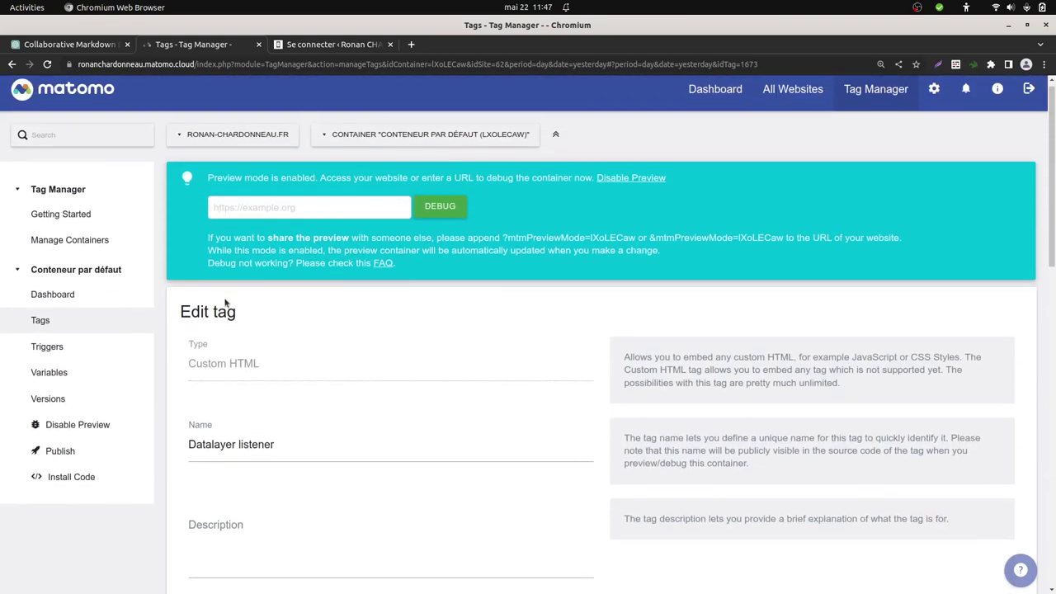
scroll(224, 303, "up", 1)
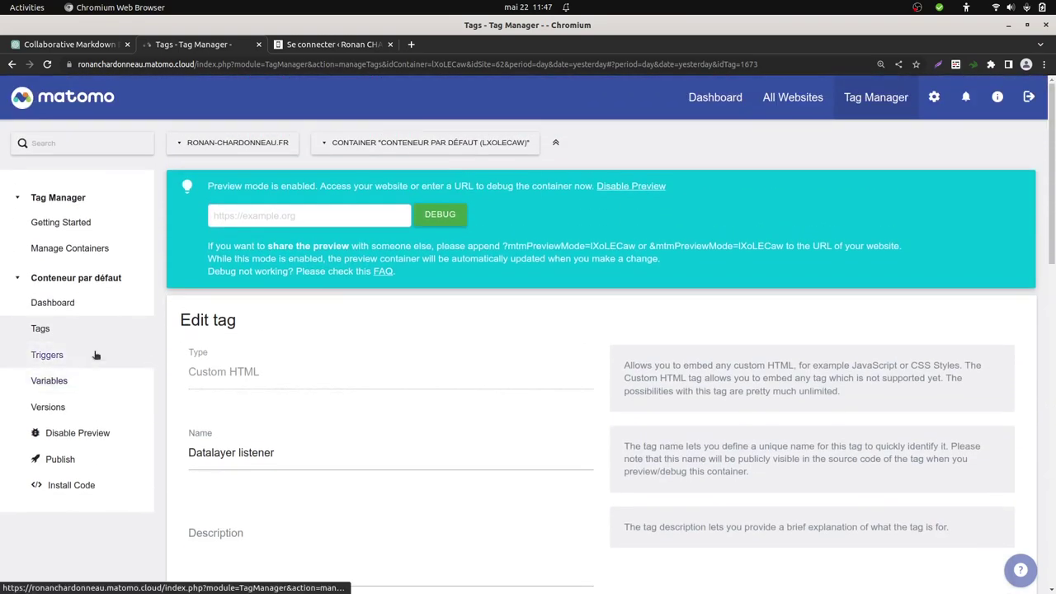
- Check the container's variables, including the pre-configured ones, and open its list of triggers
left_click(72, 381)
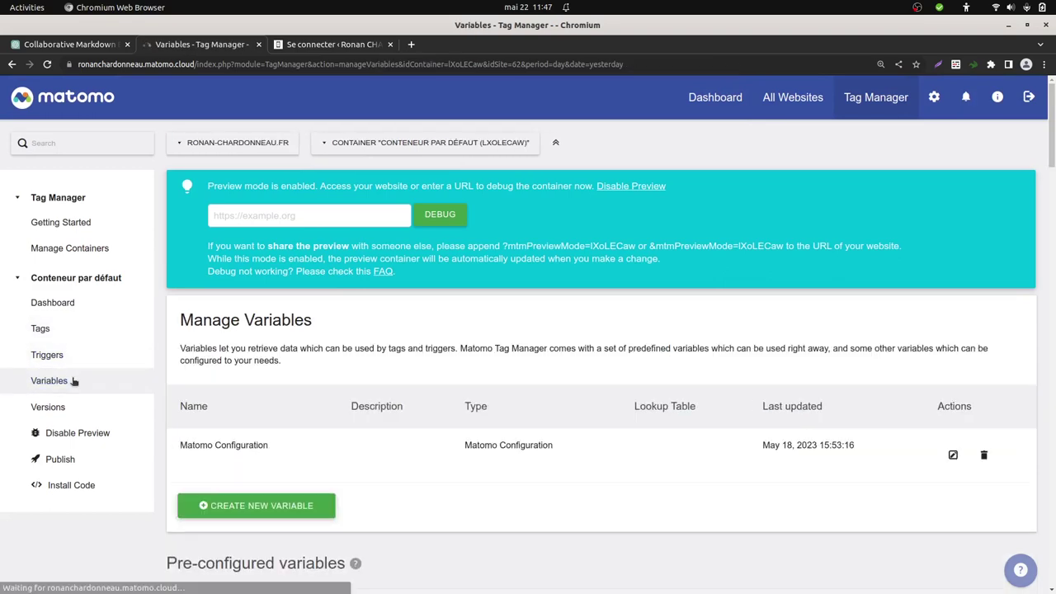
scroll(319, 455, "down", 4)
scroll(319, 455, "up", 3)
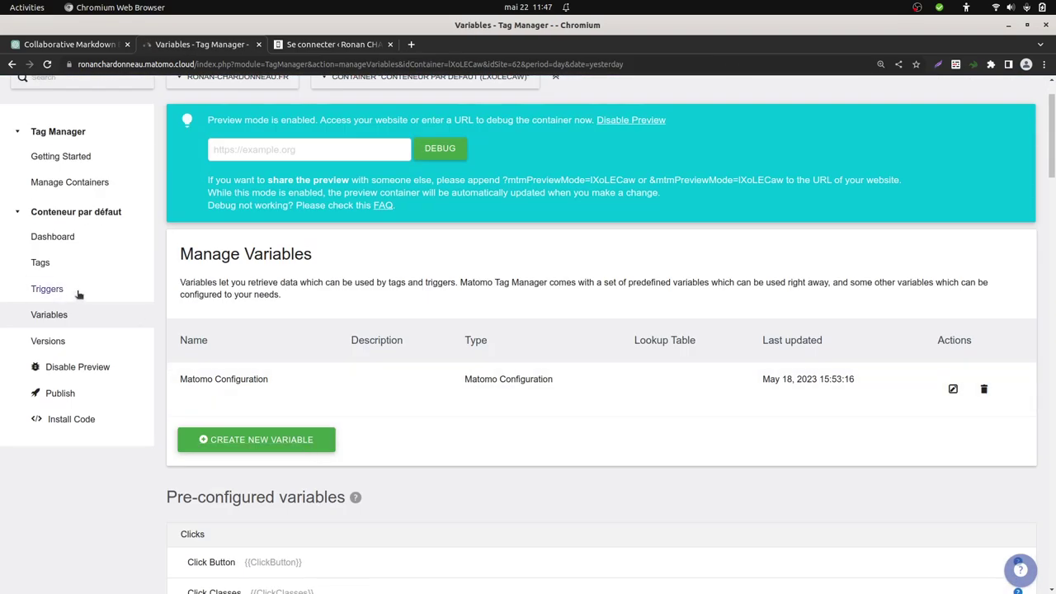
left_click(50, 289)
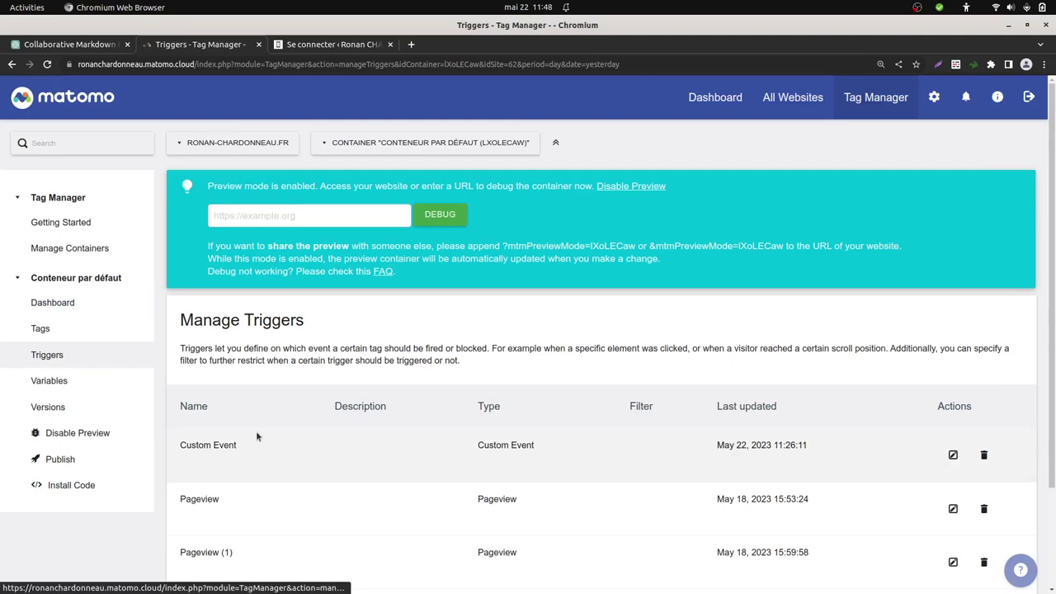
- Open the Custom Event trigger for editing and highlight its event name "hello"
scroll(256, 437, "down", 1)
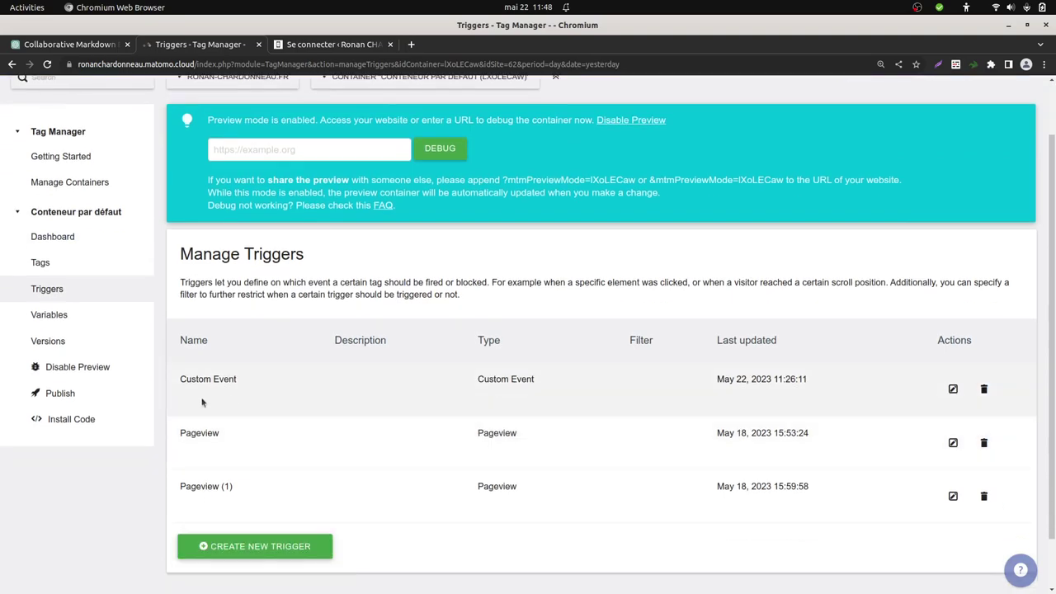
left_click(952, 388)
scroll(442, 414, "down", 3)
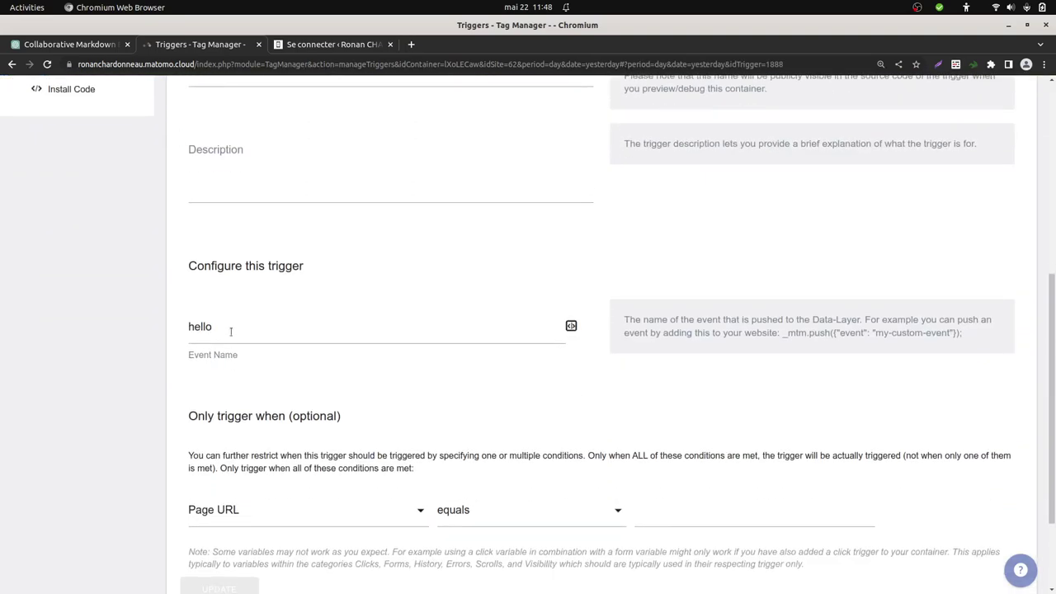
left_click_drag(231, 331, 187, 330)
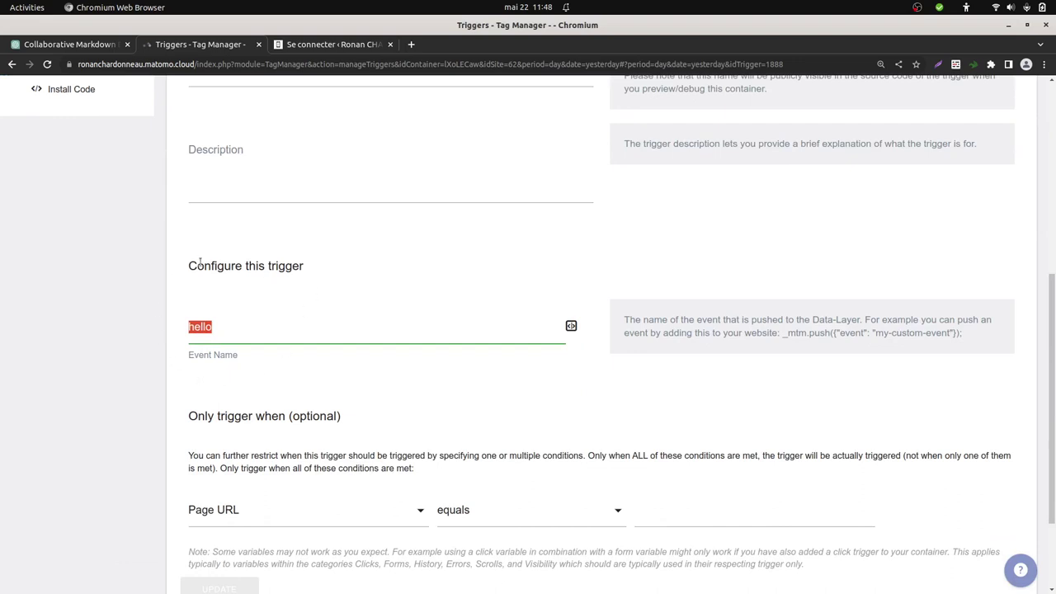
- Switch to Firefox and locate the Test button in the first article of the previewed home page
mouse_move(1, 244)
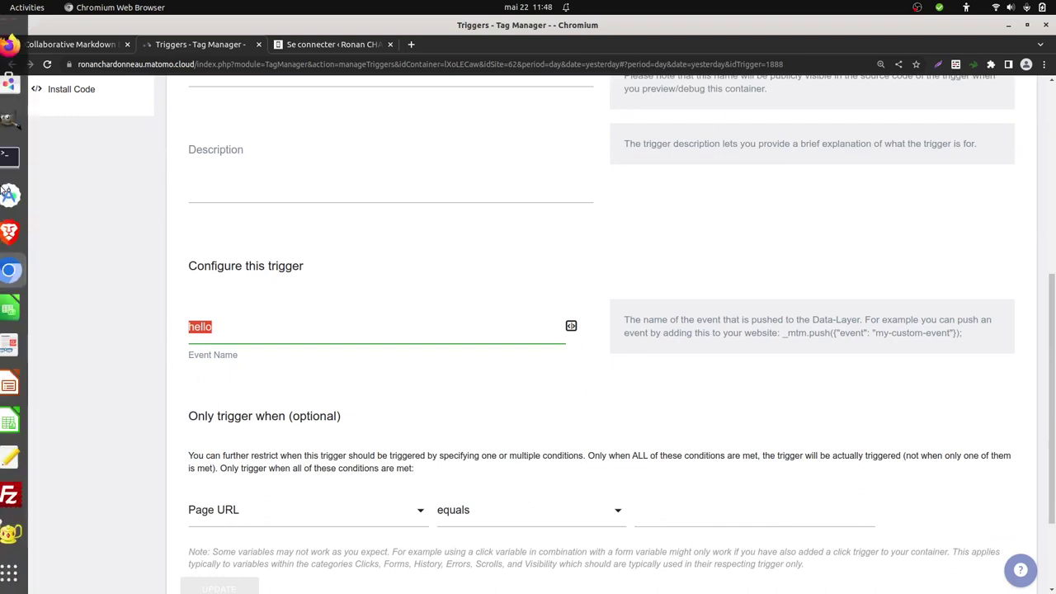
left_click(19, 45)
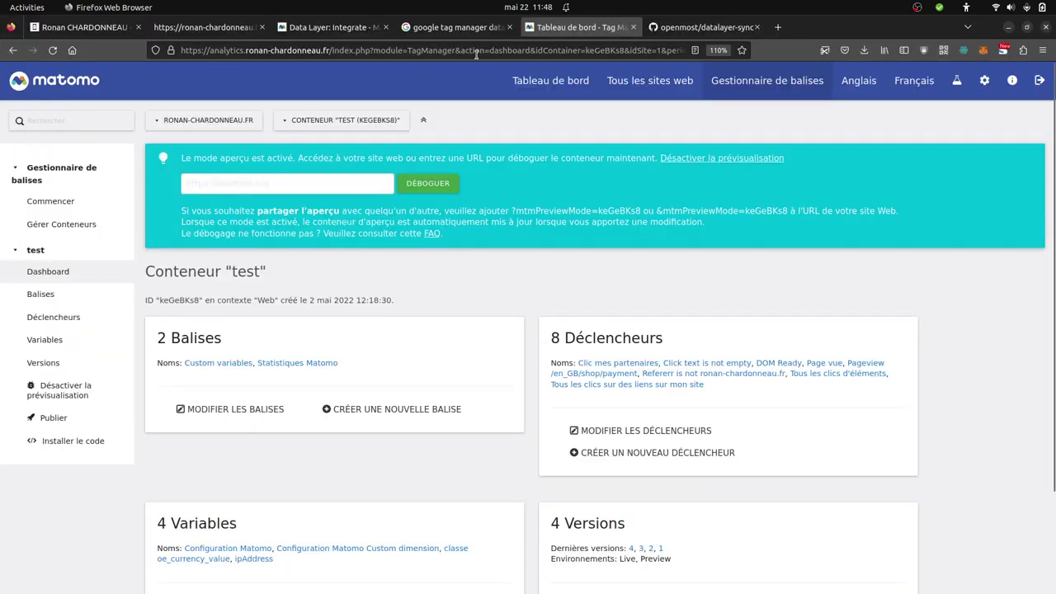
left_click(110, 27)
scroll(403, 206, "down", 4)
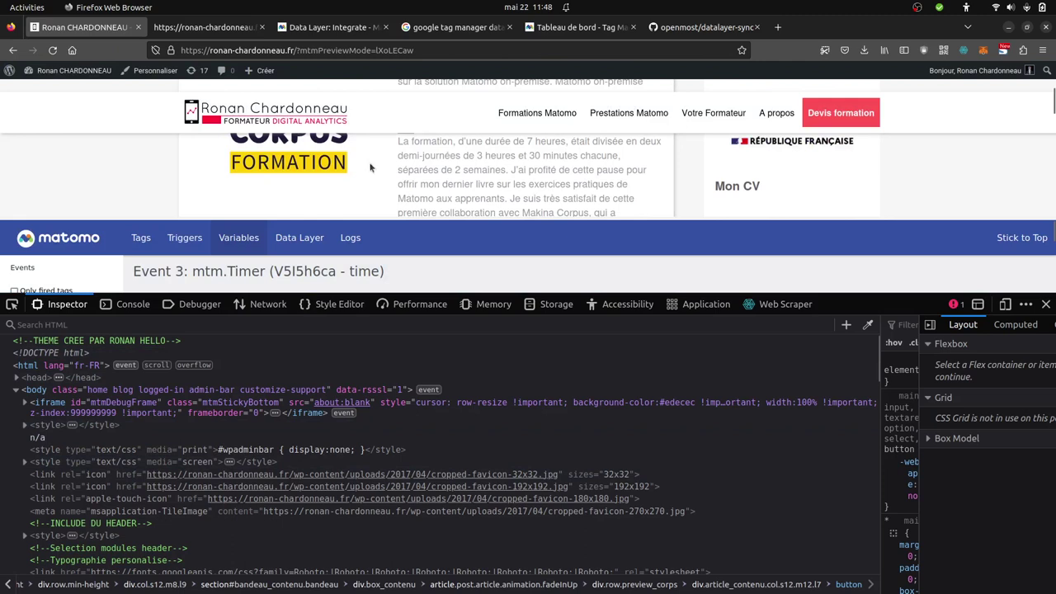
scroll(405, 202, "up", 2)
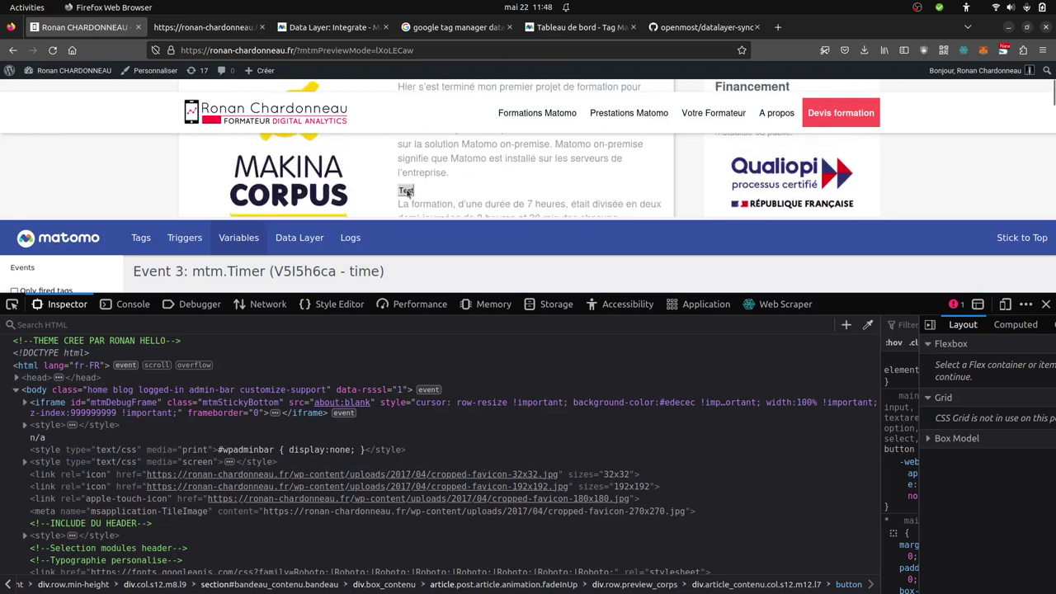
- Switch to Chromium and open the "Matomo Analytics events" tag for editing from the container's tags
mouse_move(6, 192)
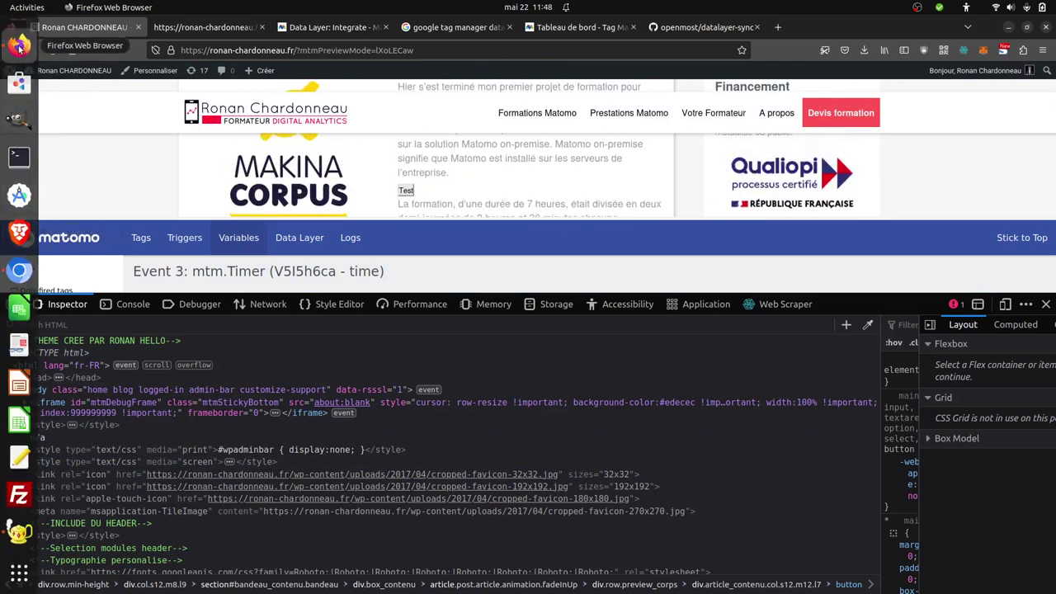
left_click(19, 270)
scroll(383, 255, "up", 4)
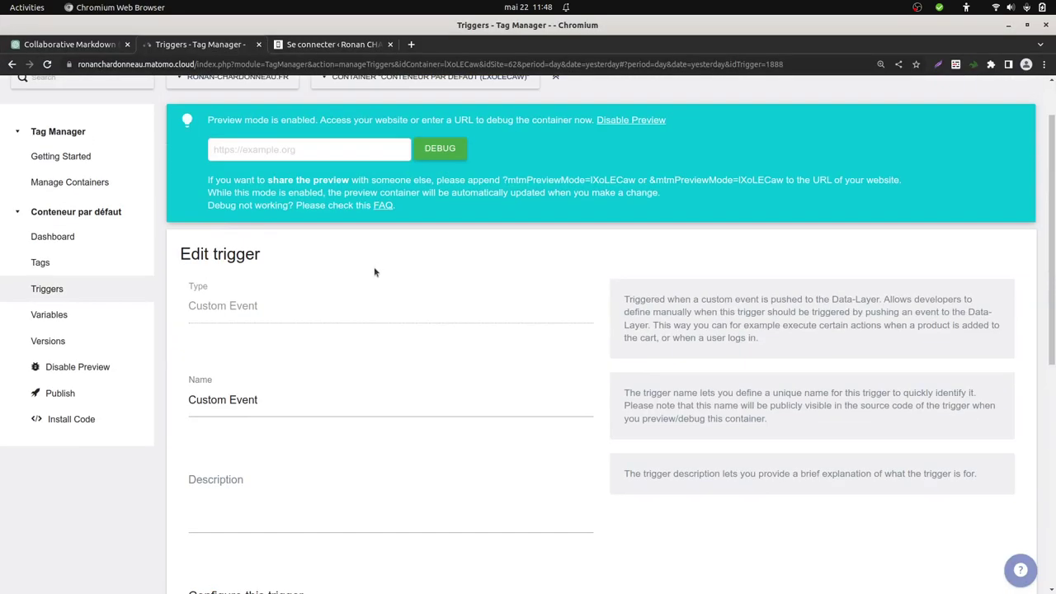
left_click(83, 263)
scroll(347, 415, "down", 1)
scroll(347, 414, "down", 1)
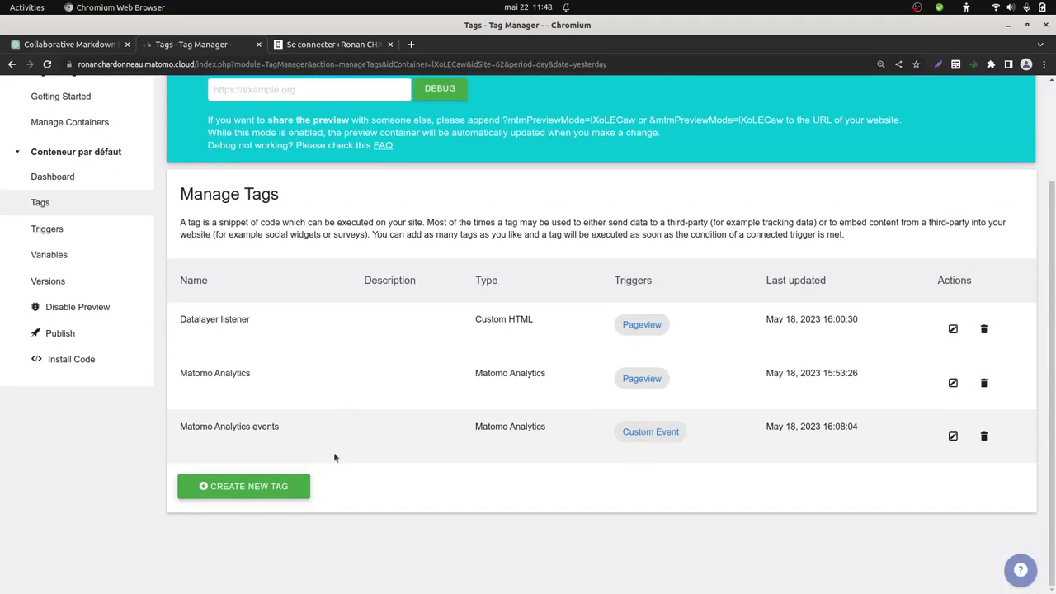
left_click_drag(181, 425, 294, 445)
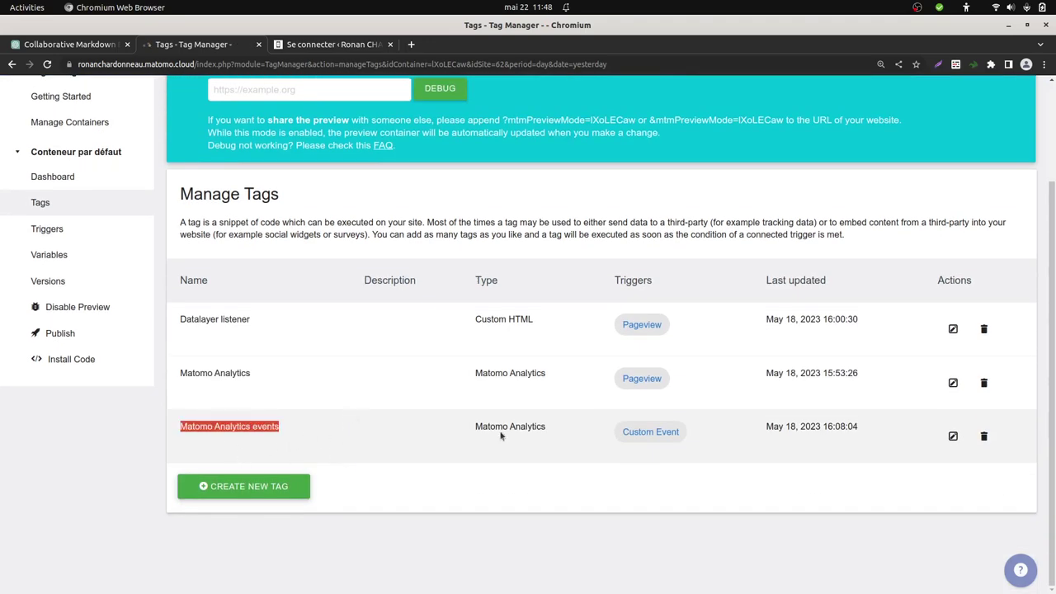
left_click(953, 436)
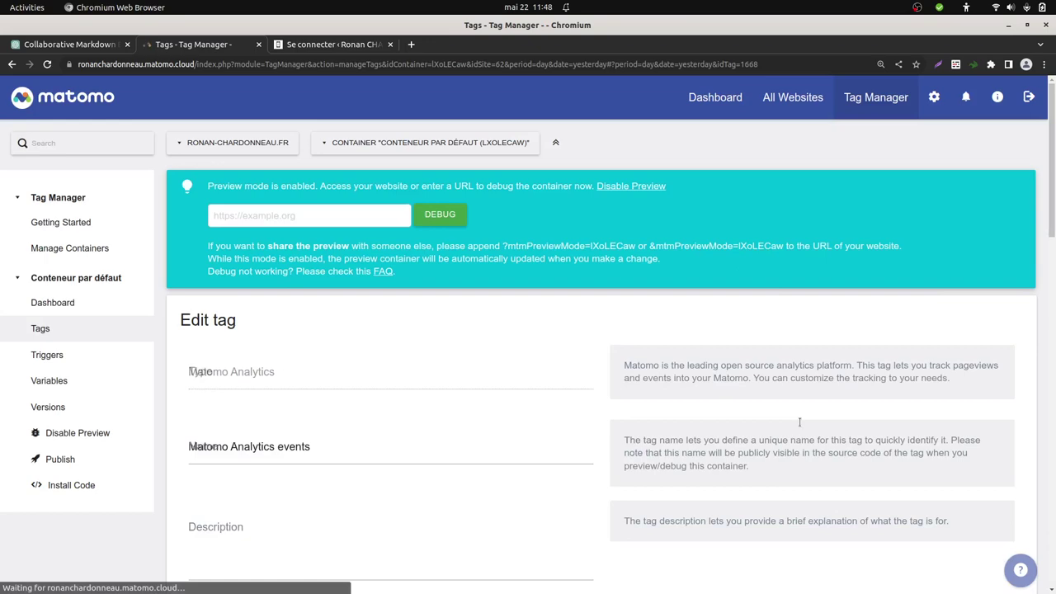
- Examine the tag's Matomo configuration, tracking type, event category, action and name, and its execution trigger
scroll(337, 371, "down", 4)
scroll(282, 377, "up", 3)
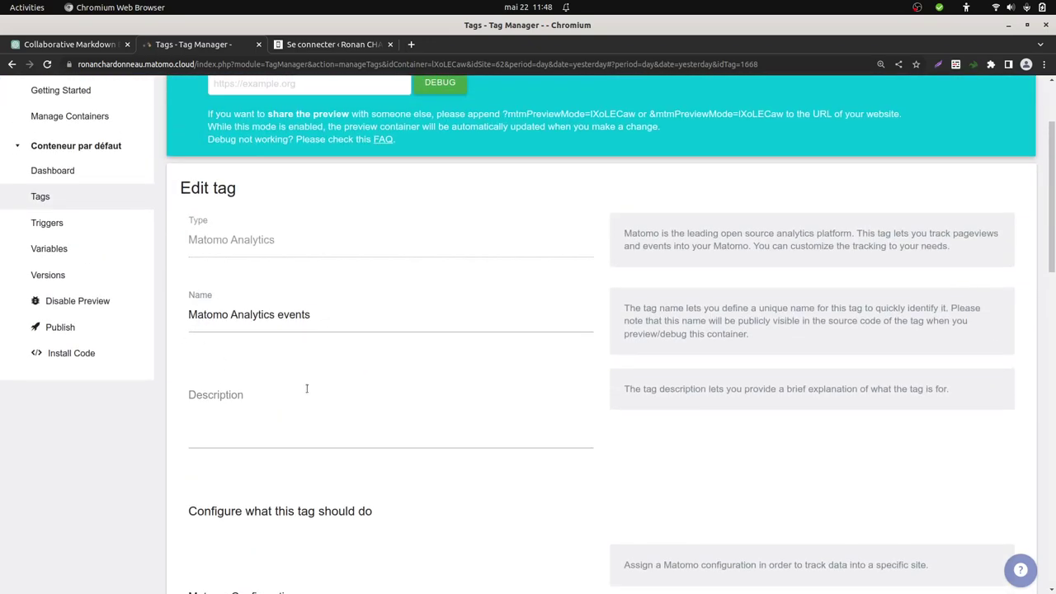
scroll(306, 388, "down", 2)
scroll(280, 439, "down", 3)
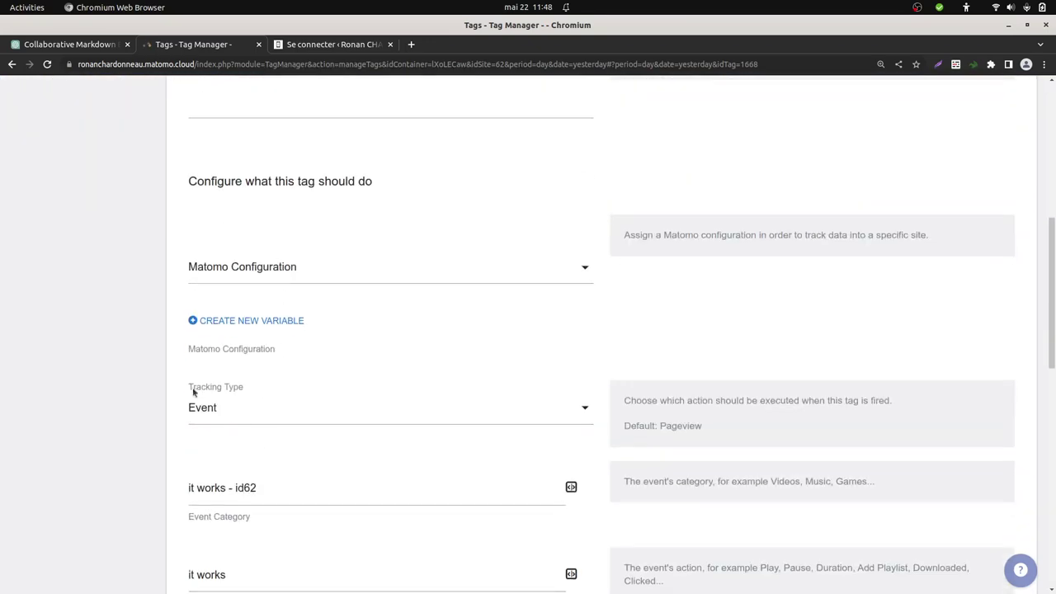
scroll(229, 426, "down", 3)
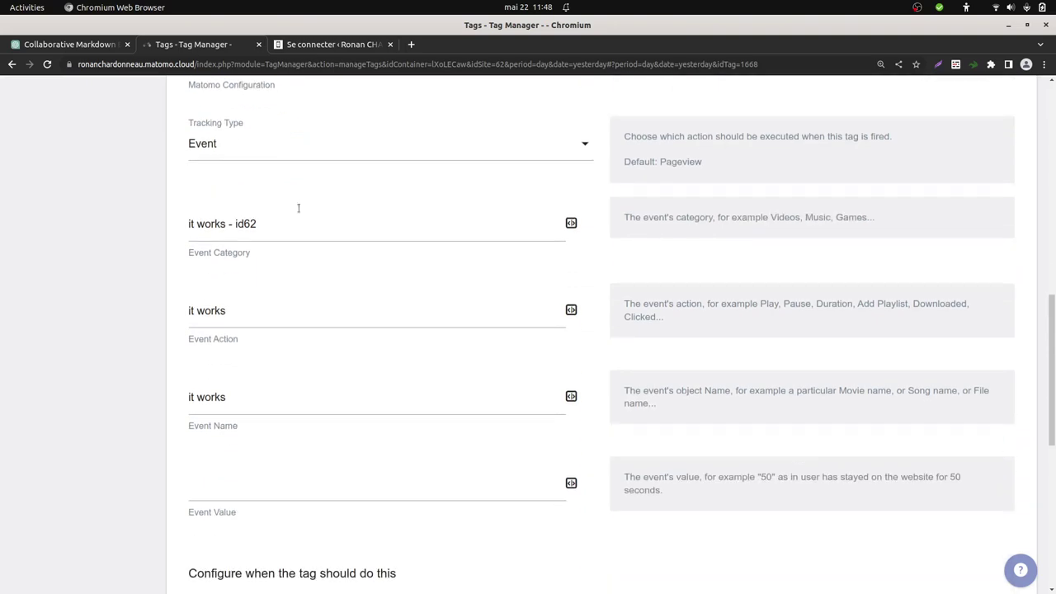
scroll(321, 123, "down", 2)
scroll(404, 355, "down", 3)
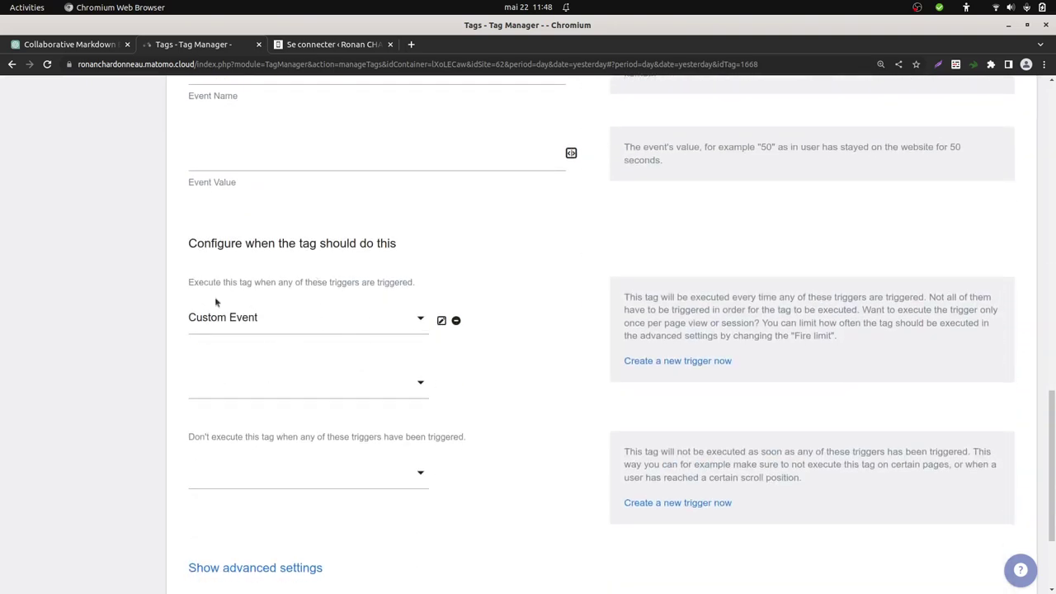
- Open the Custom Event trigger from within the tag, check its event name, and close it without changes
left_click(441, 320)
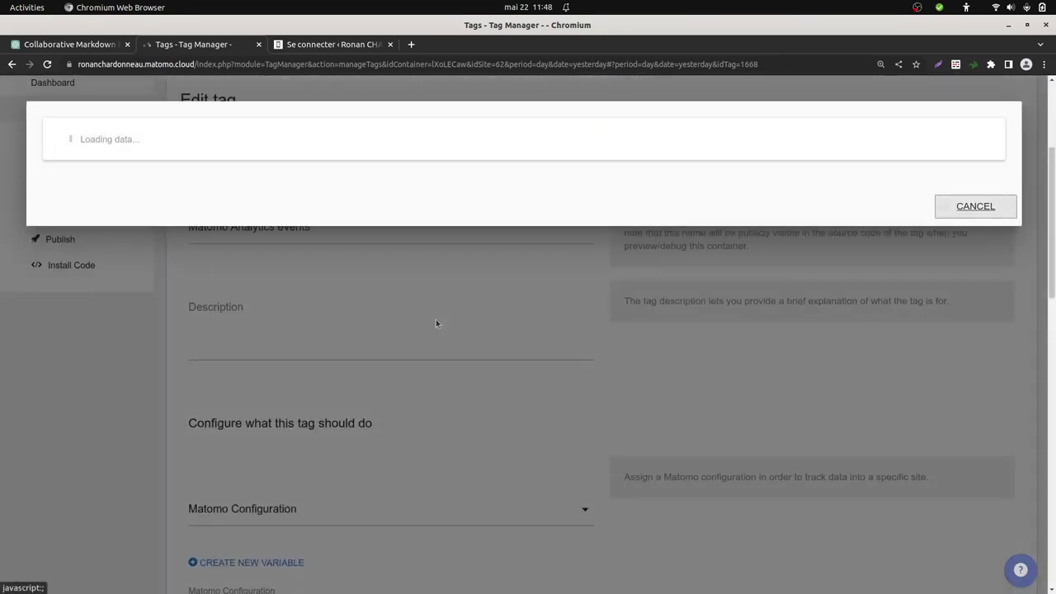
scroll(144, 520, "down", 3)
scroll(146, 509, "up", 3)
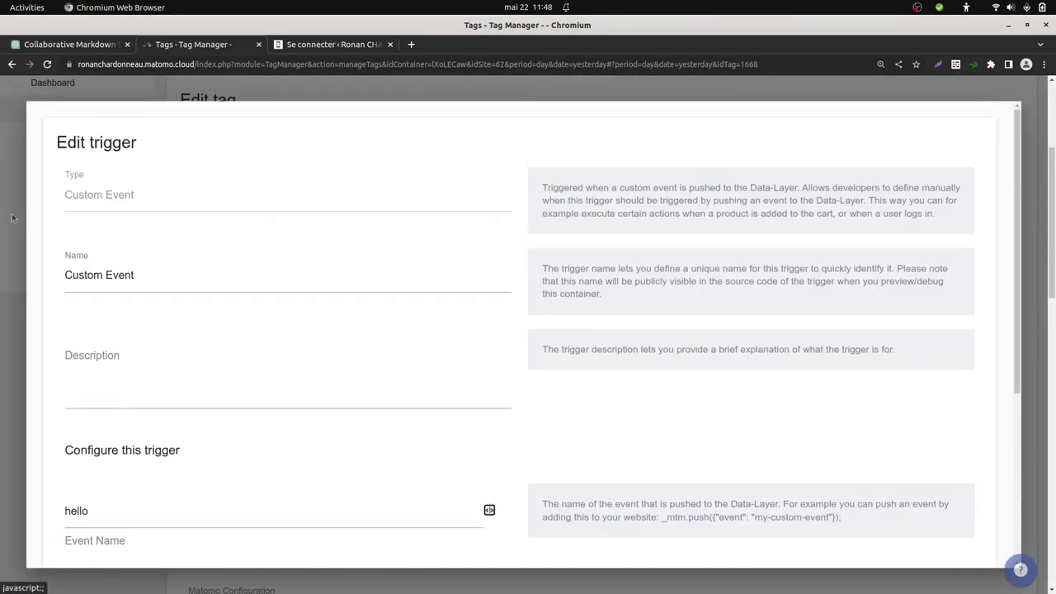
left_click(3, 223)
- Switch to Firefox, close the developer tools, and fire the article's Test button on the previewed home page
mouse_move(3, 223)
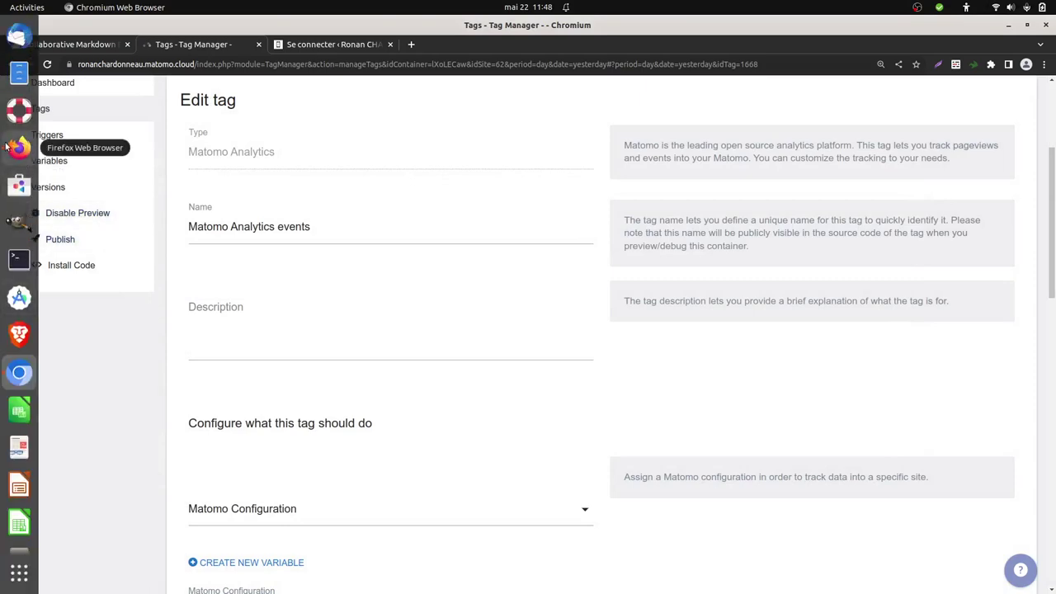
left_click(18, 147)
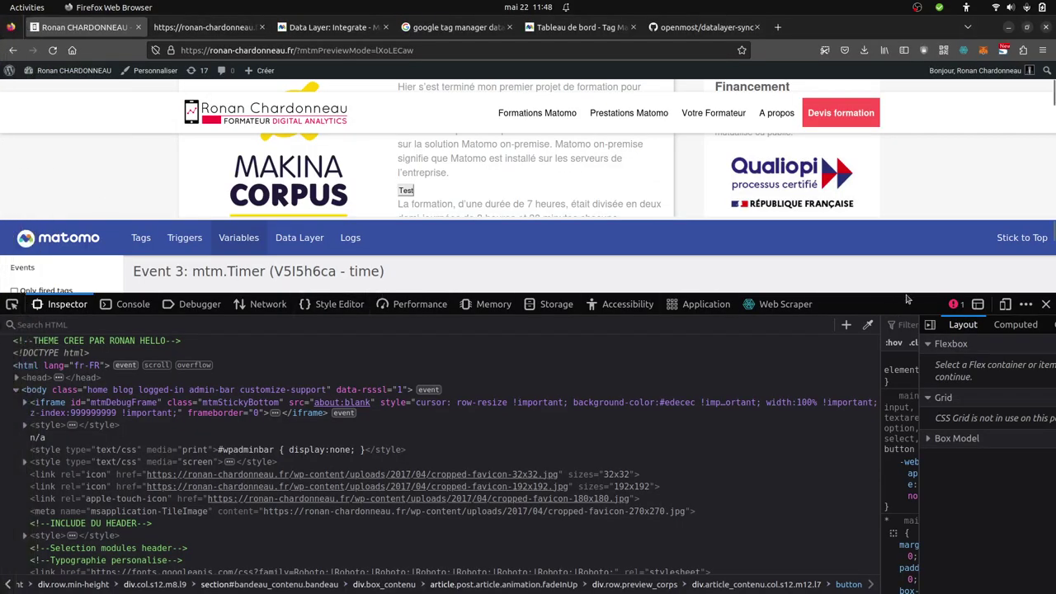
left_click(1045, 305)
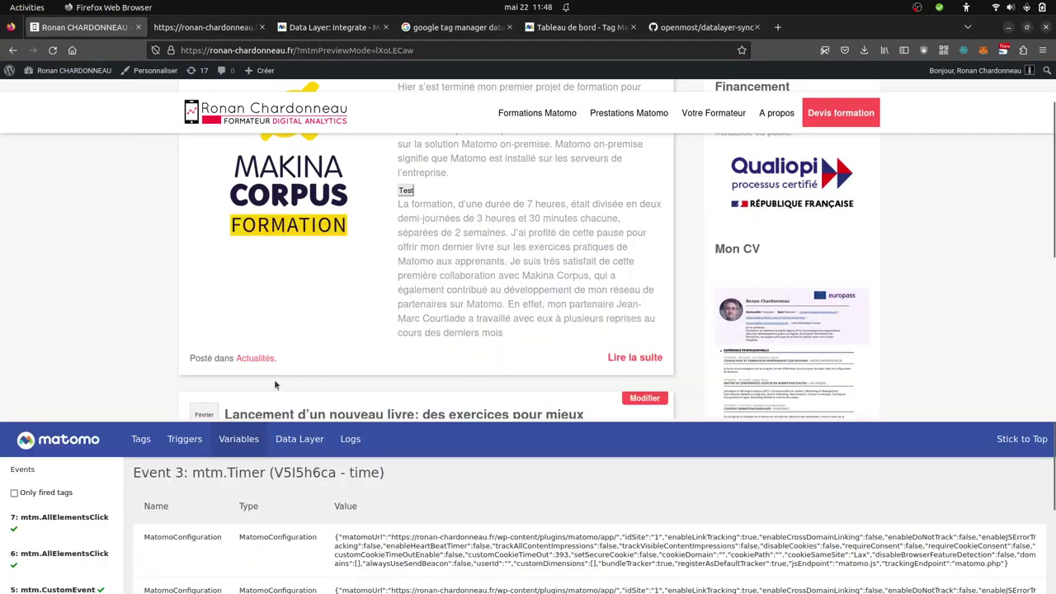
scroll(275, 384, "up", 3)
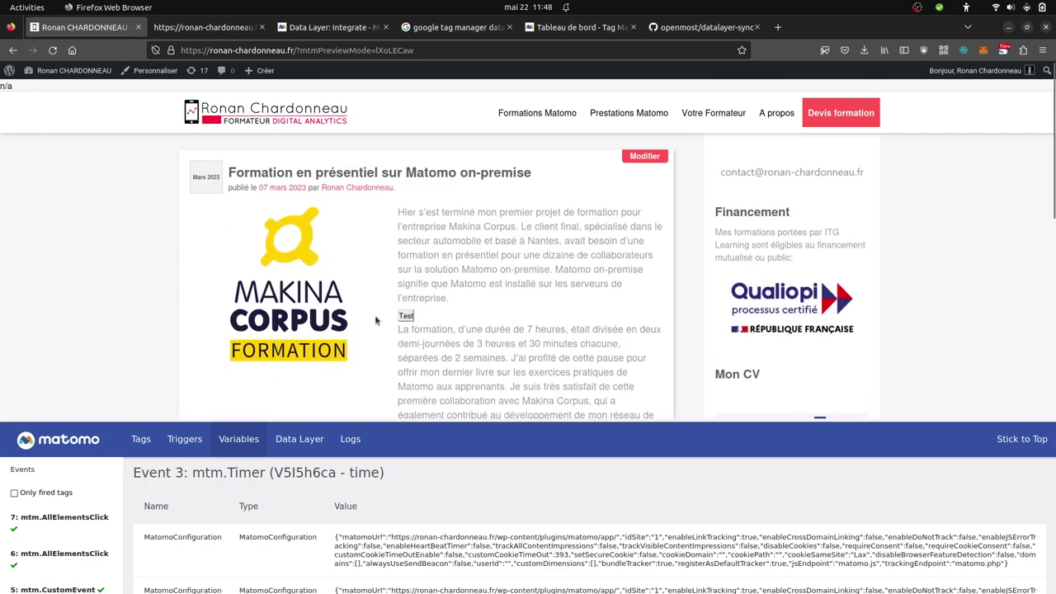
left_click(407, 317)
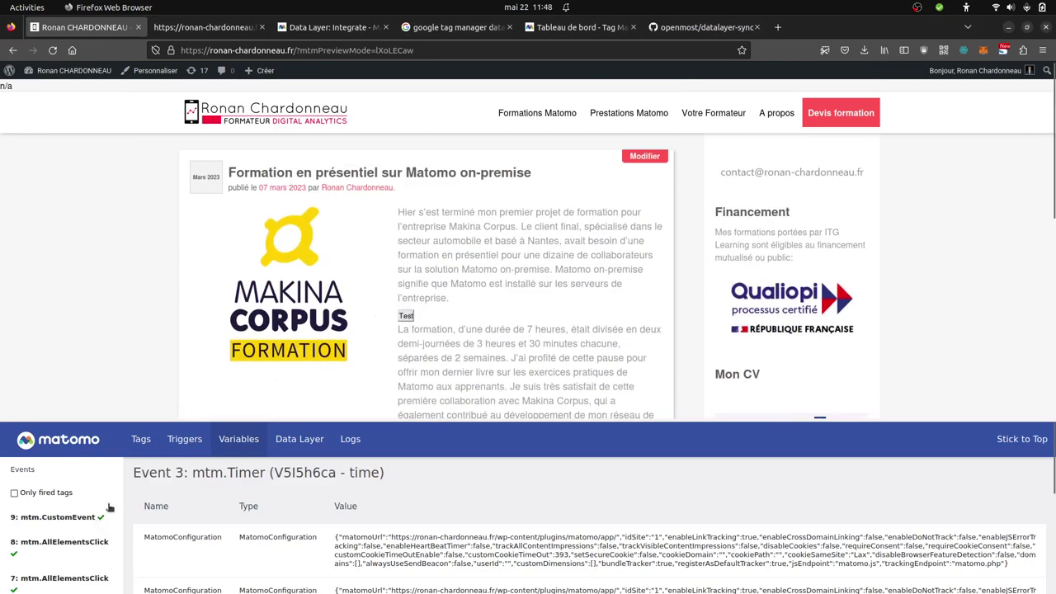
- Inspect the newest mtm.CustomEvent in the Matomo debugger, checking its fired tags, variables and triggers
left_click(73, 517)
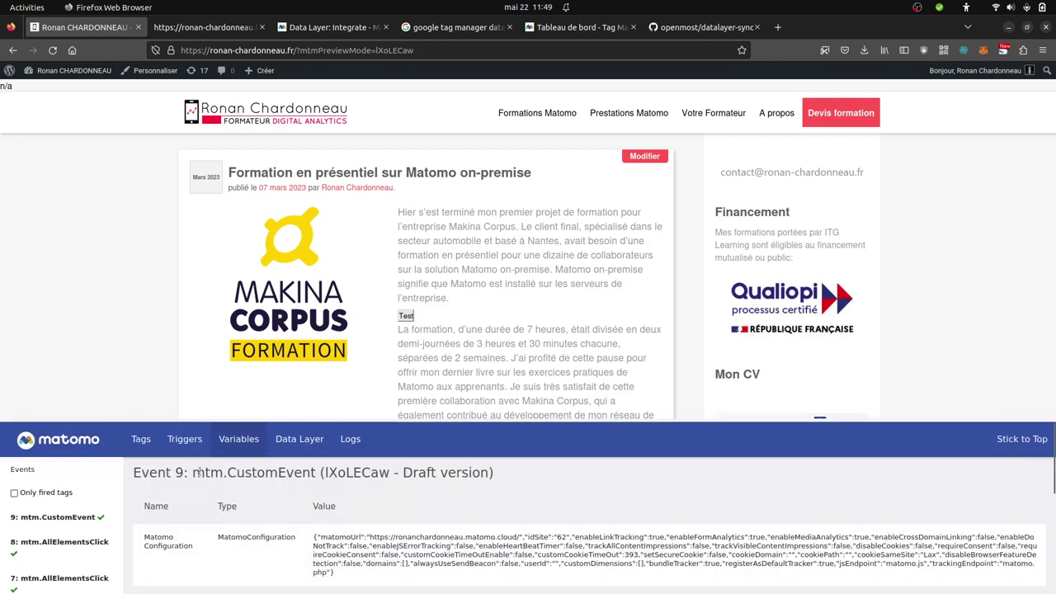
left_click(141, 440)
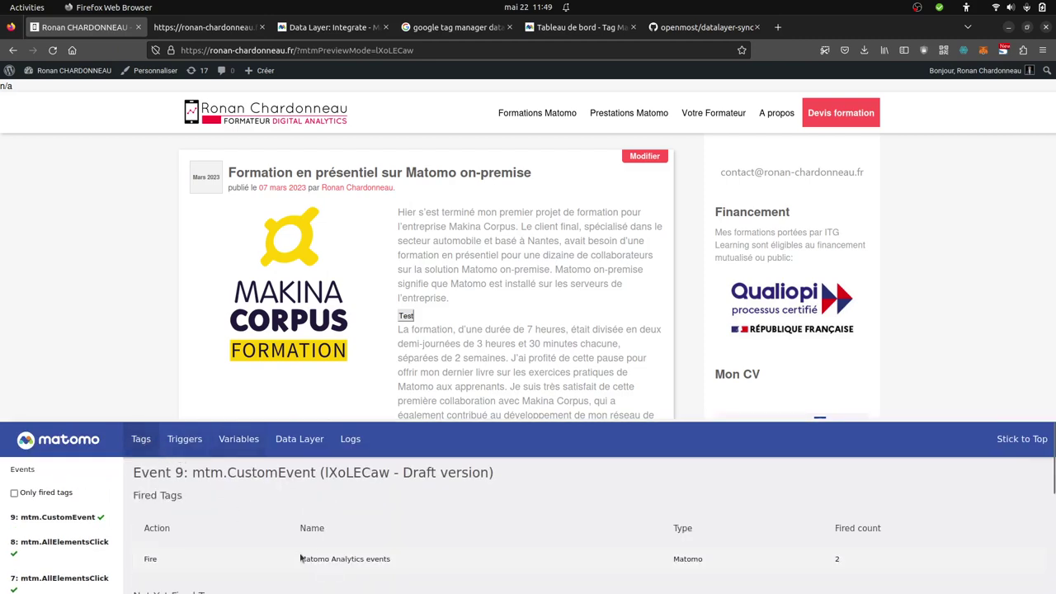
left_click_drag(300, 558, 415, 564)
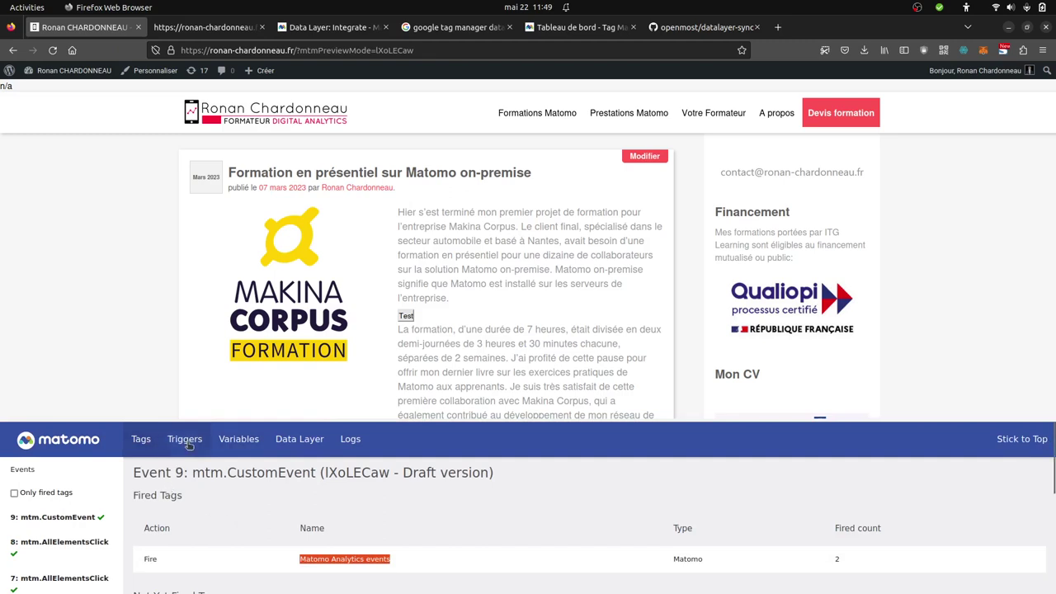
left_click(224, 440)
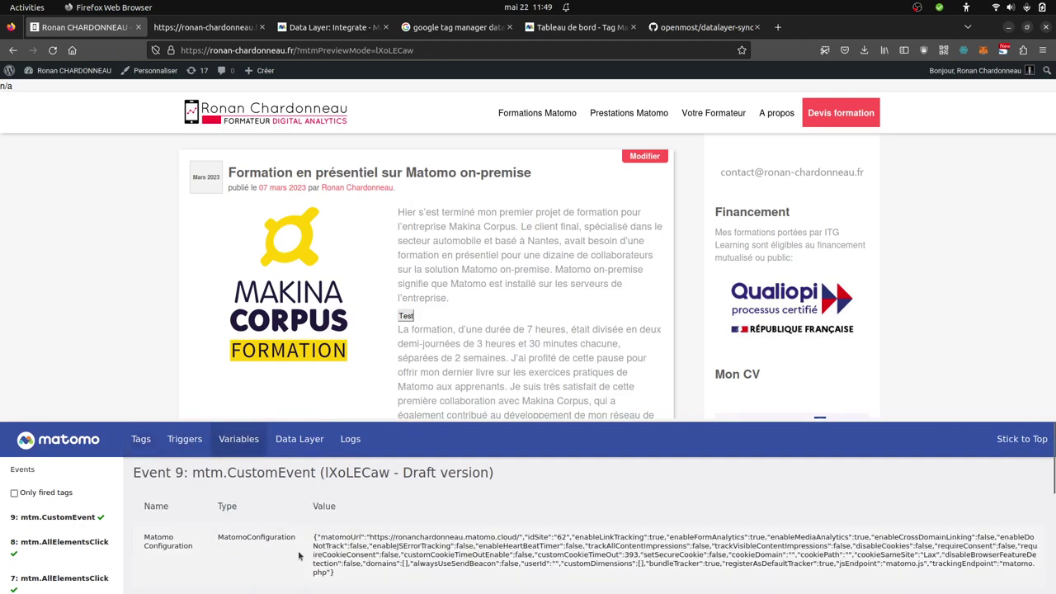
scroll(301, 555, "down", 3)
scroll(301, 555, "up", 3)
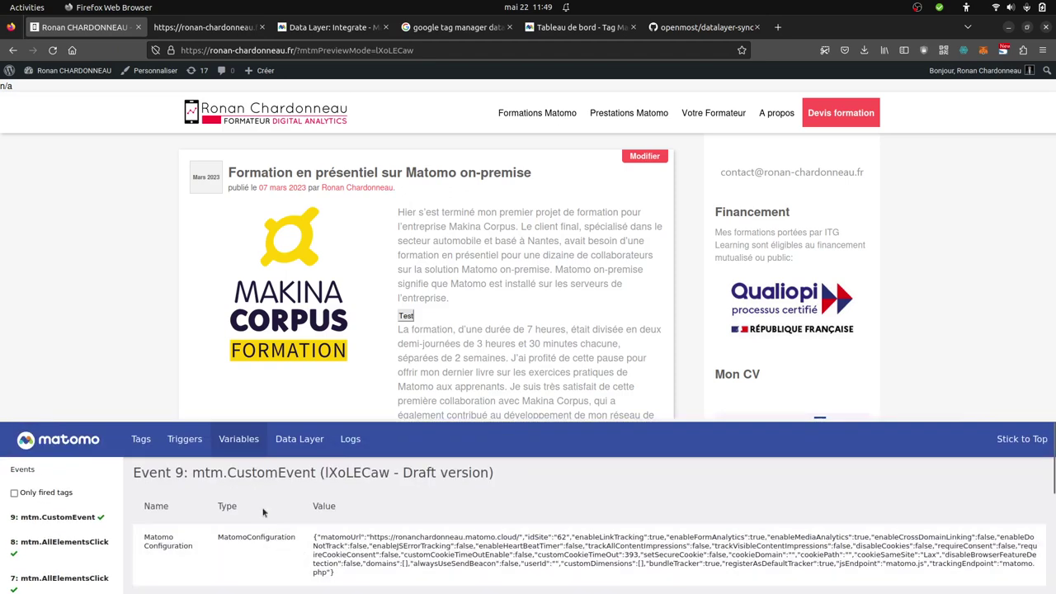
left_click(185, 439)
scroll(272, 537, "down", 1)
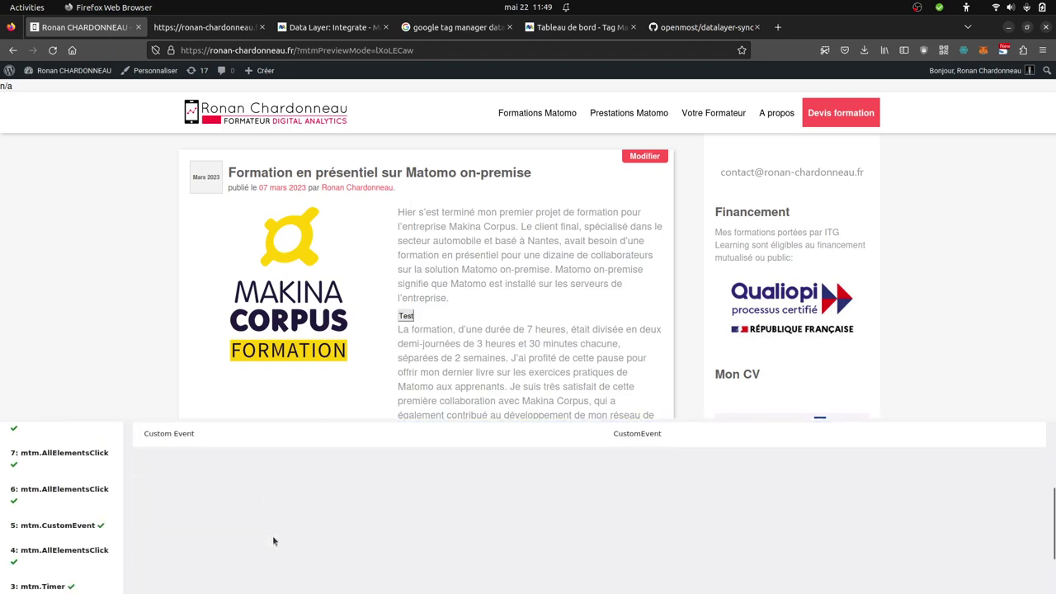
scroll(272, 535, "up", 1)
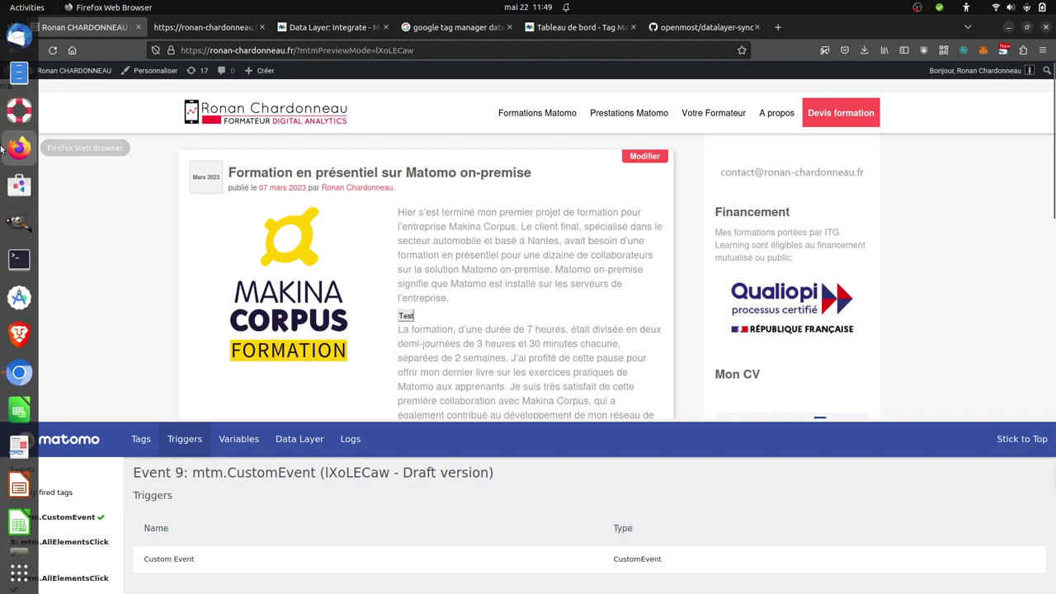
- Switch to Chromium and open the Matomo Dashboard in a new browser tab, bringing it to the front
left_click(19, 371)
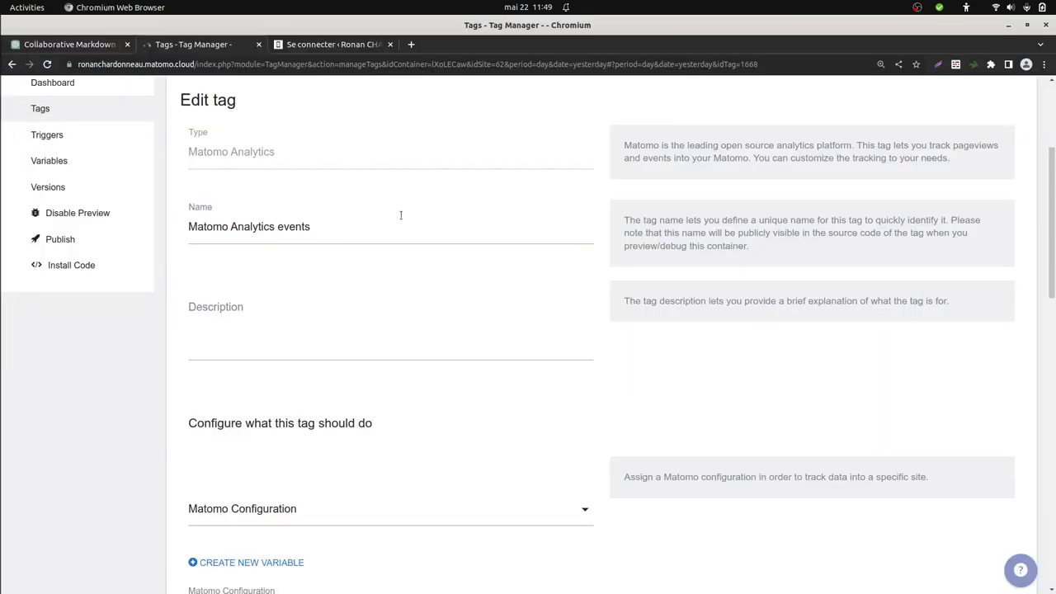
scroll(395, 216, "up", 3)
right_click(729, 104)
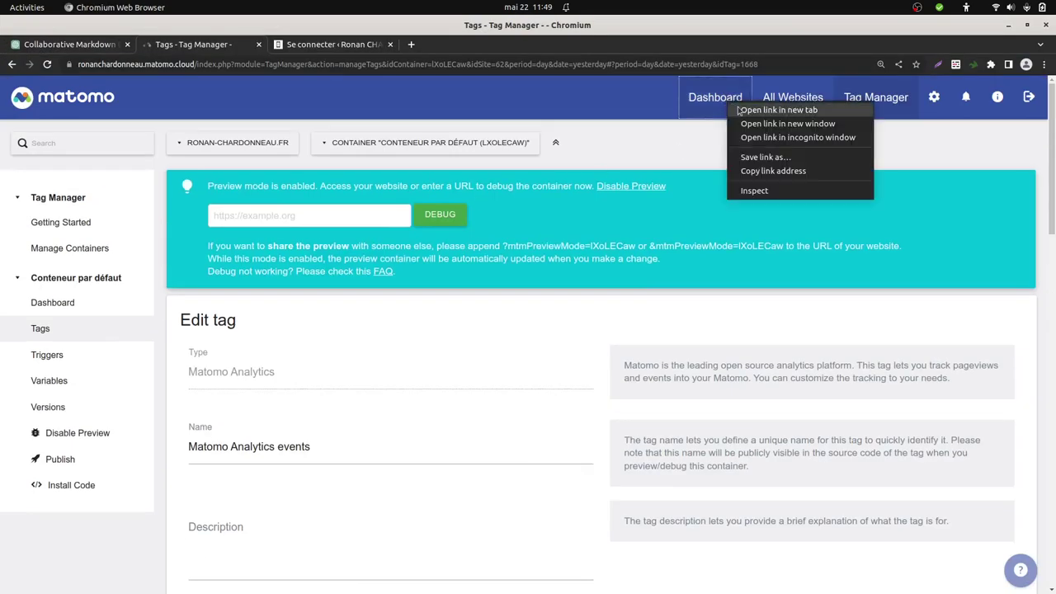
left_click(742, 109)
left_click(316, 44)
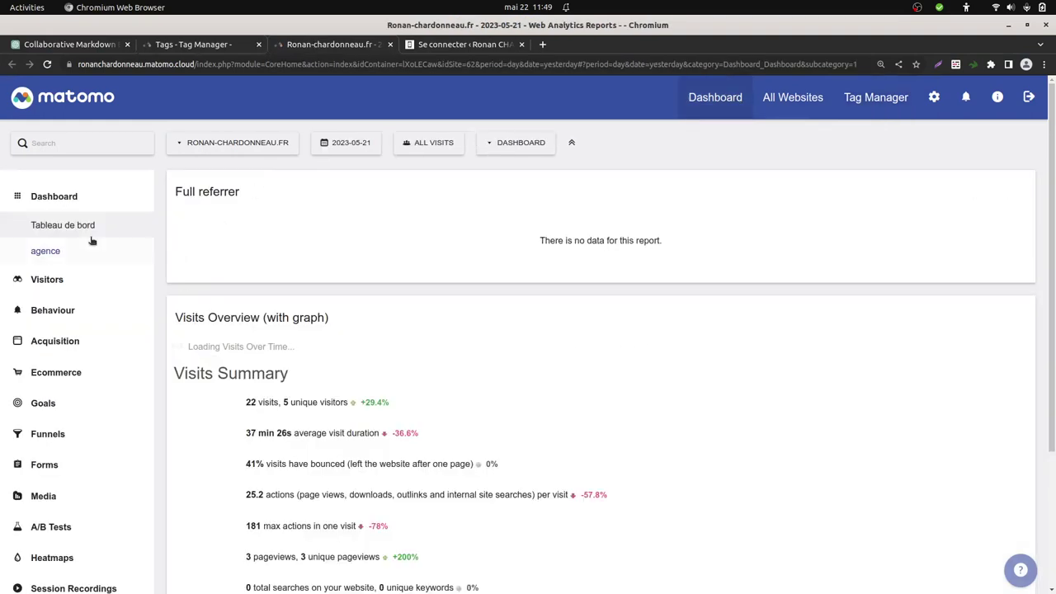
- Open the Visits Log under Visitors and set its report date to May 22, 2023
left_click(71, 278)
left_click(72, 283)
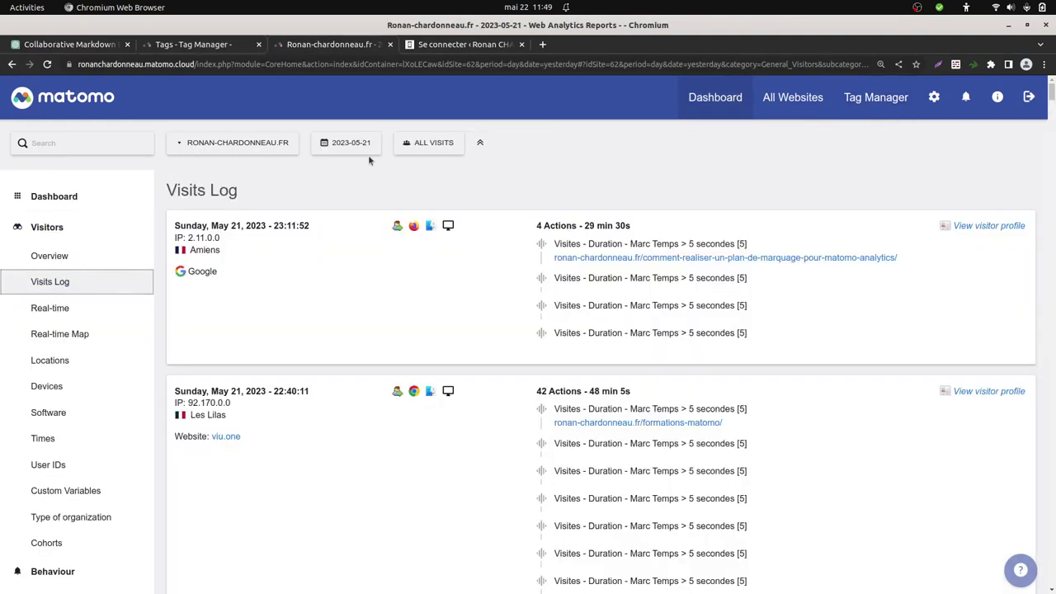
left_click(367, 150)
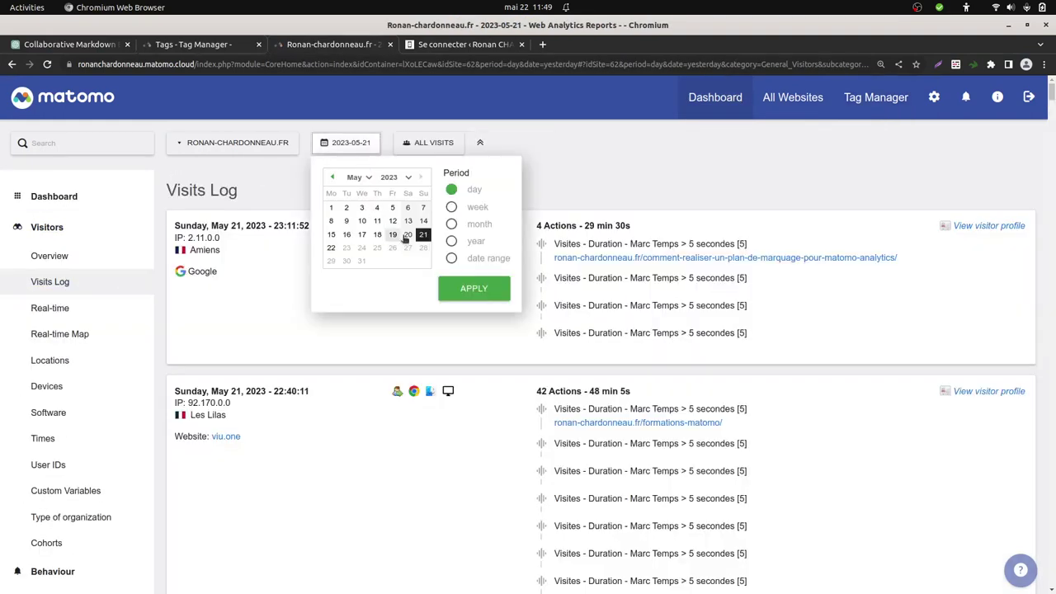
left_click(334, 252)
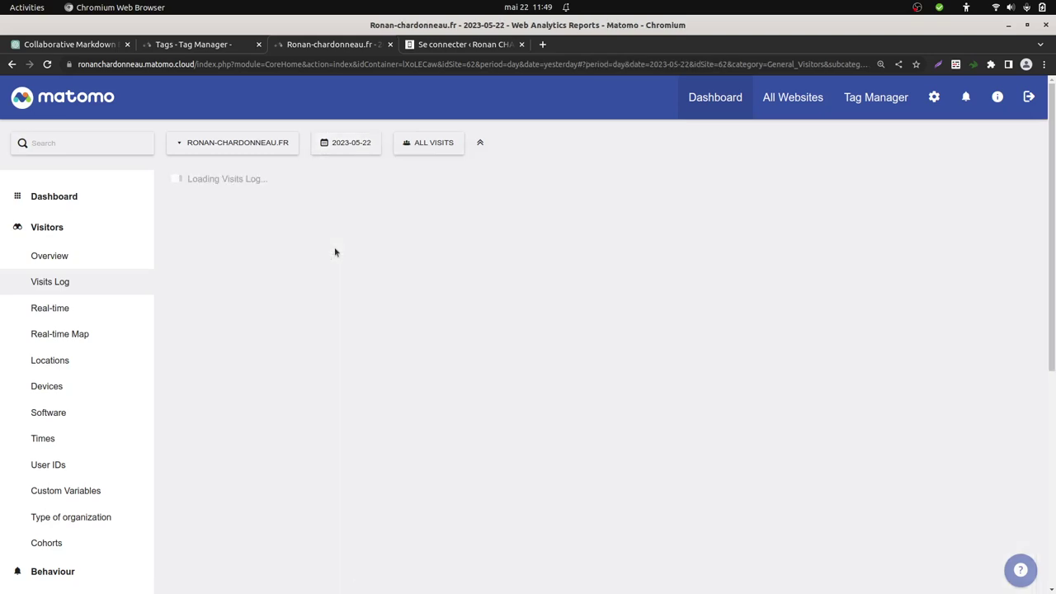
- Find the May 22 11:27:31 visit from Nantes in the log and highlight its first "it works" event line
scroll(645, 253, "down", 10)
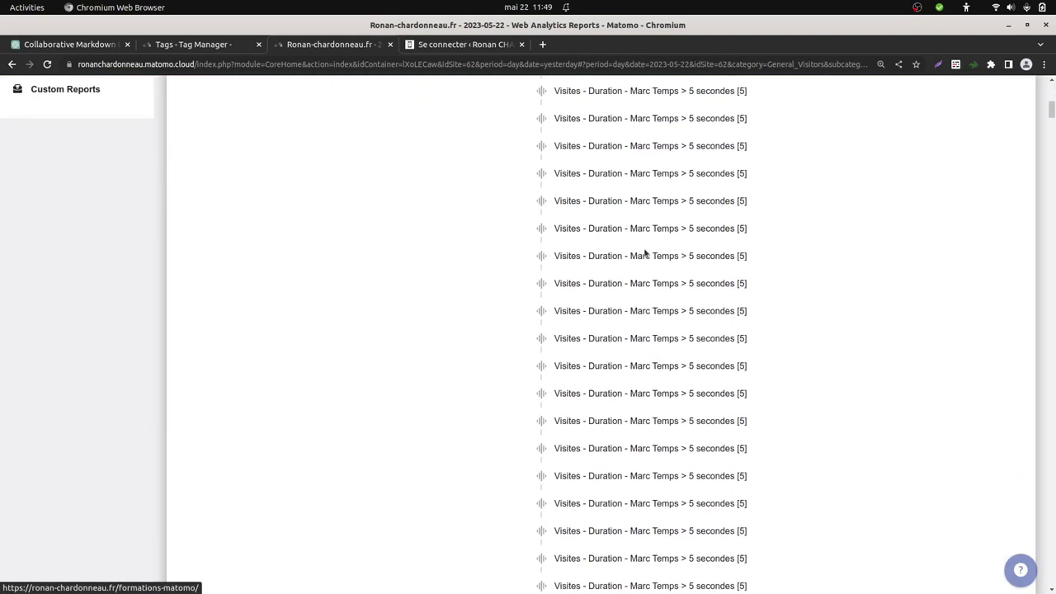
scroll(645, 253, "down", 10)
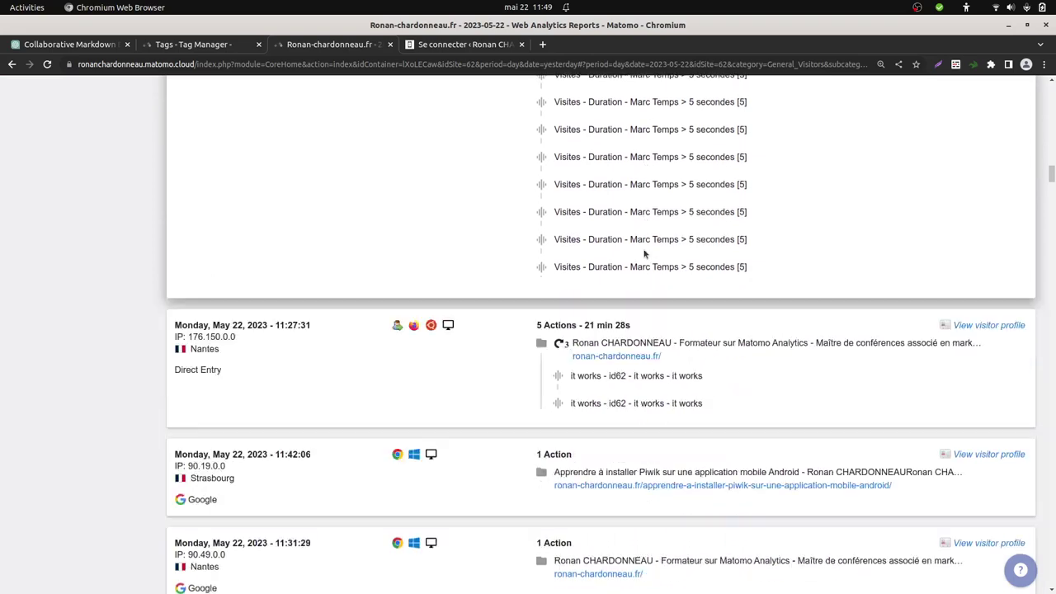
scroll(639, 264, "up", 3)
left_click_drag(570, 309, 702, 311)
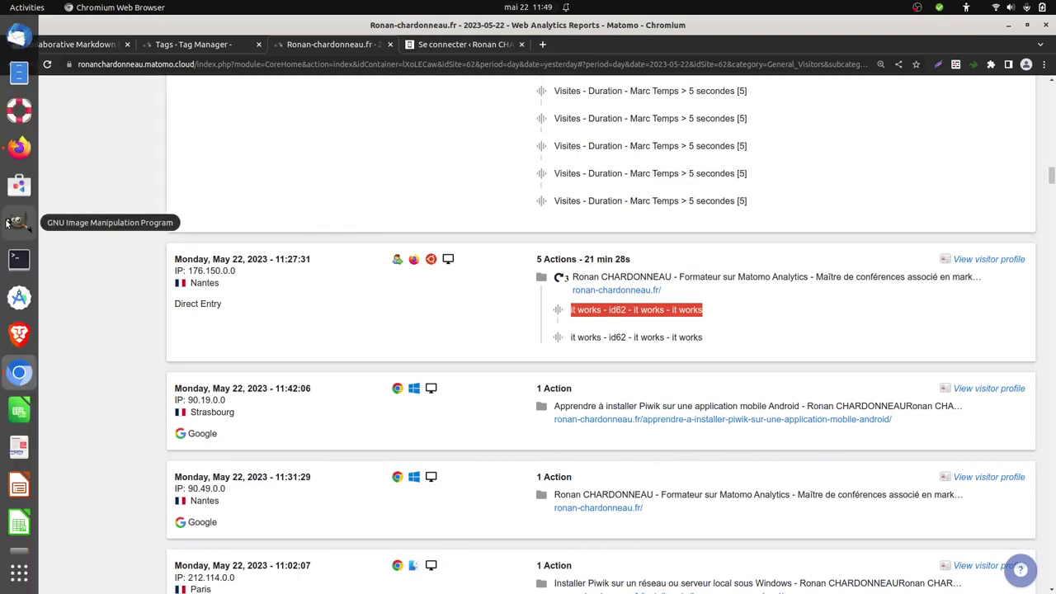
- Switch to Firefox, open the openmost/datalayer-sync GitHub page, and review the README's syncDataLayer script by highlighting it and clearing the selection
left_click(10, 147)
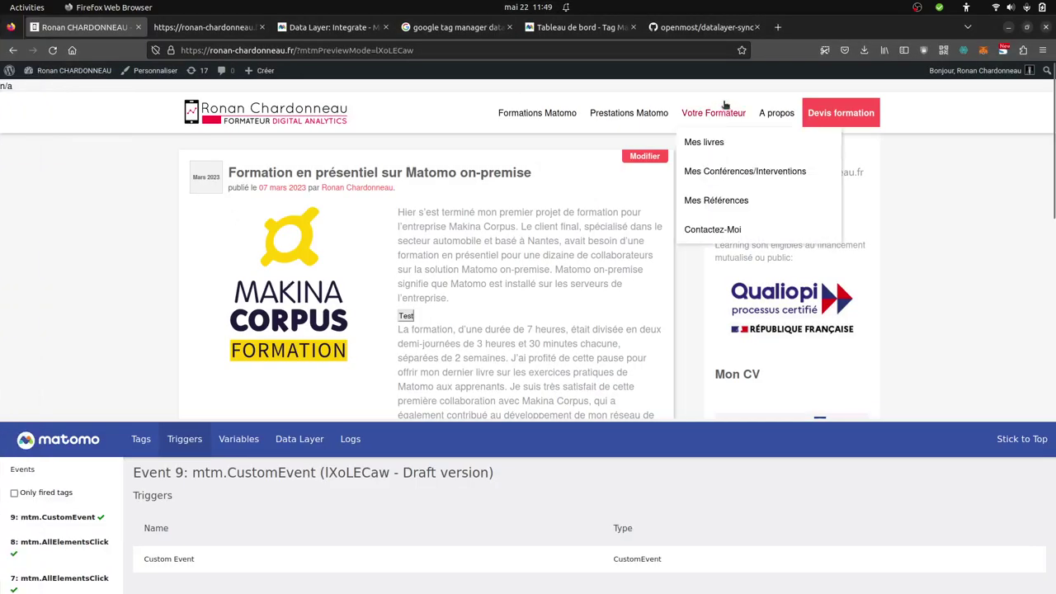
left_click(699, 27)
scroll(316, 297, "up", 5)
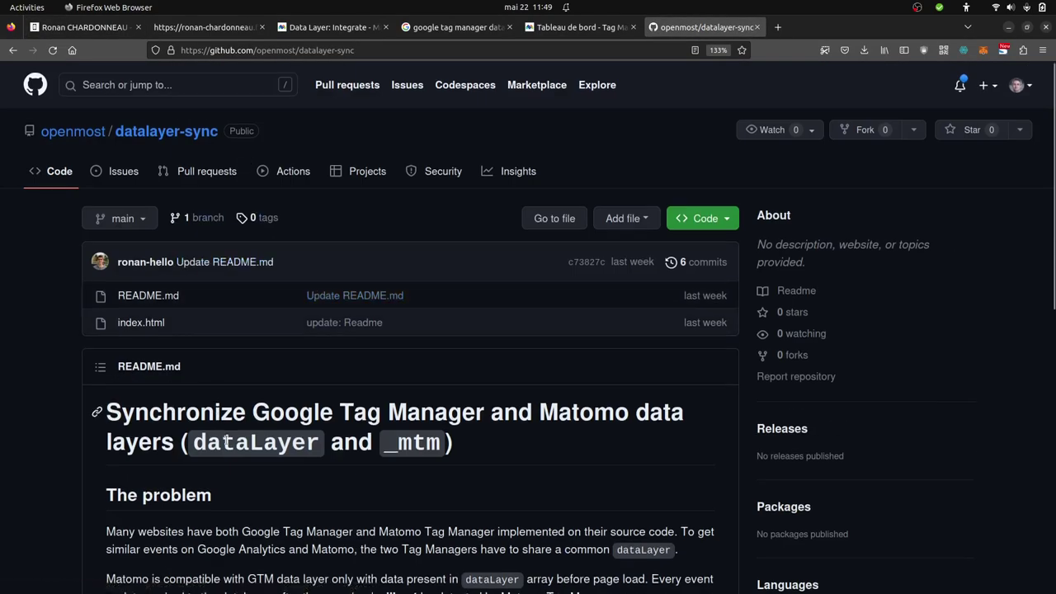
scroll(217, 410, "down", 5)
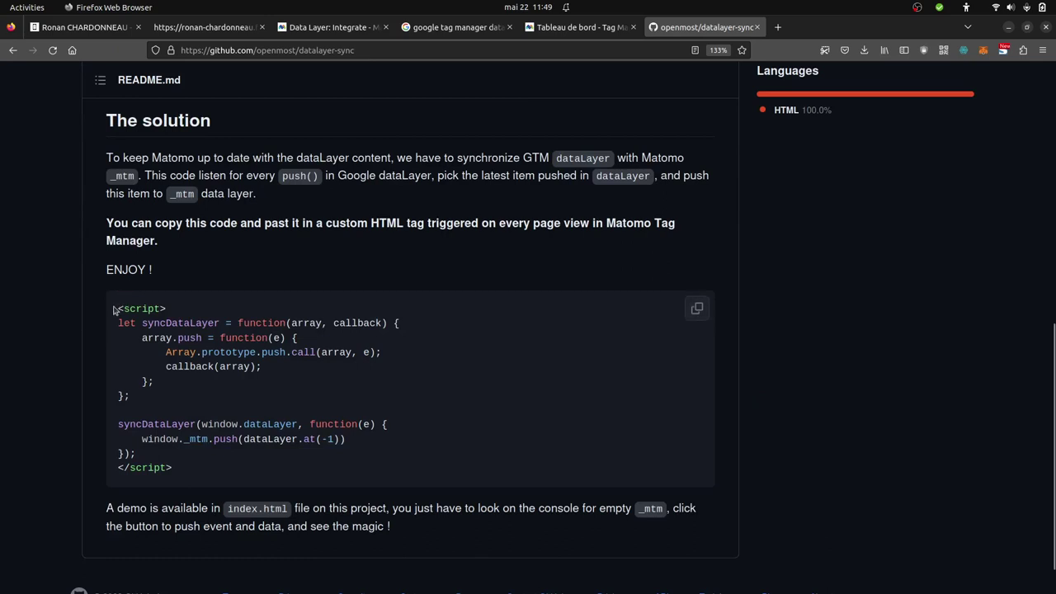
left_click_drag(115, 309, 187, 475)
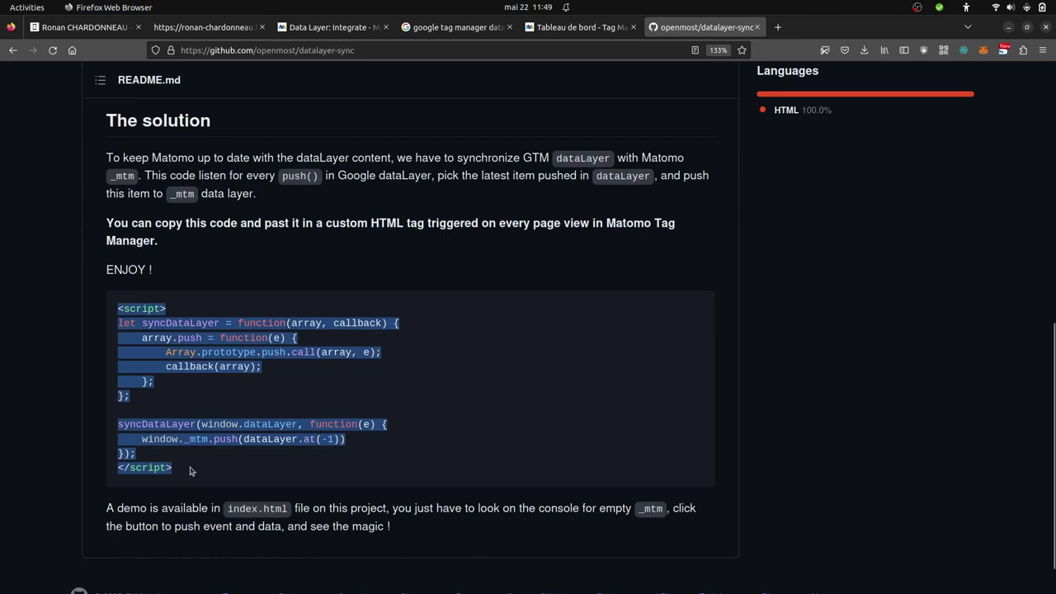
left_click(182, 369)
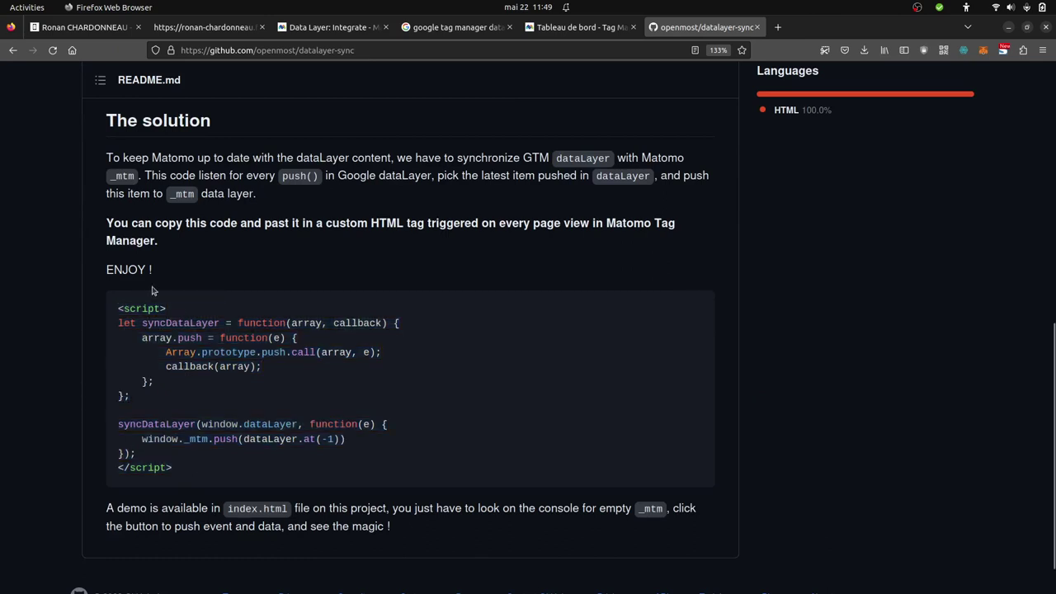